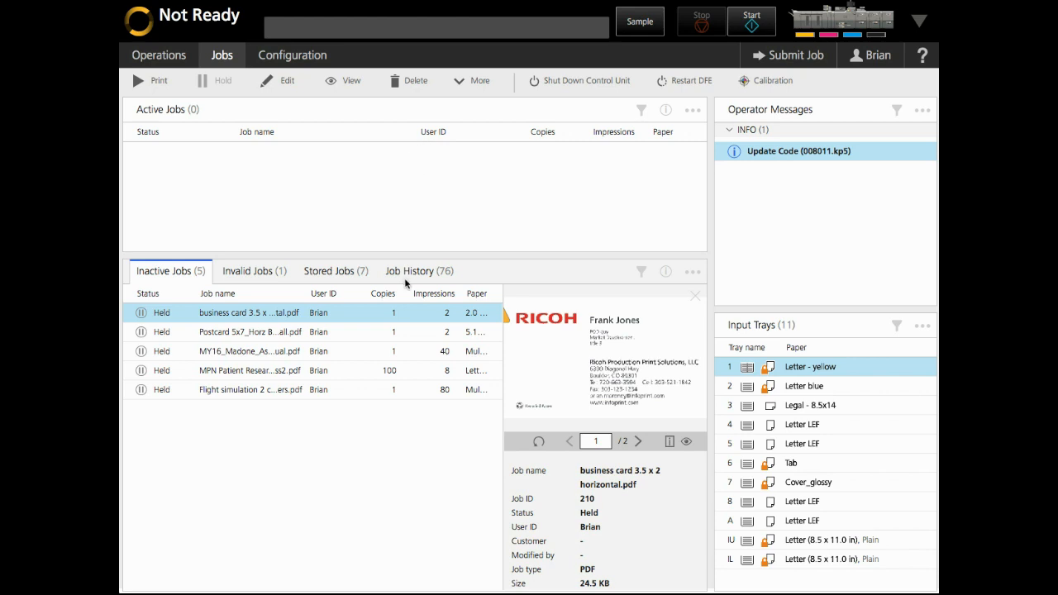
Step: Open the job properties of MY16_Madone_Assembly_Manual.pdf and set its paper to ledger
{"action": "mouse_move", "coordinate": [307, 399]}
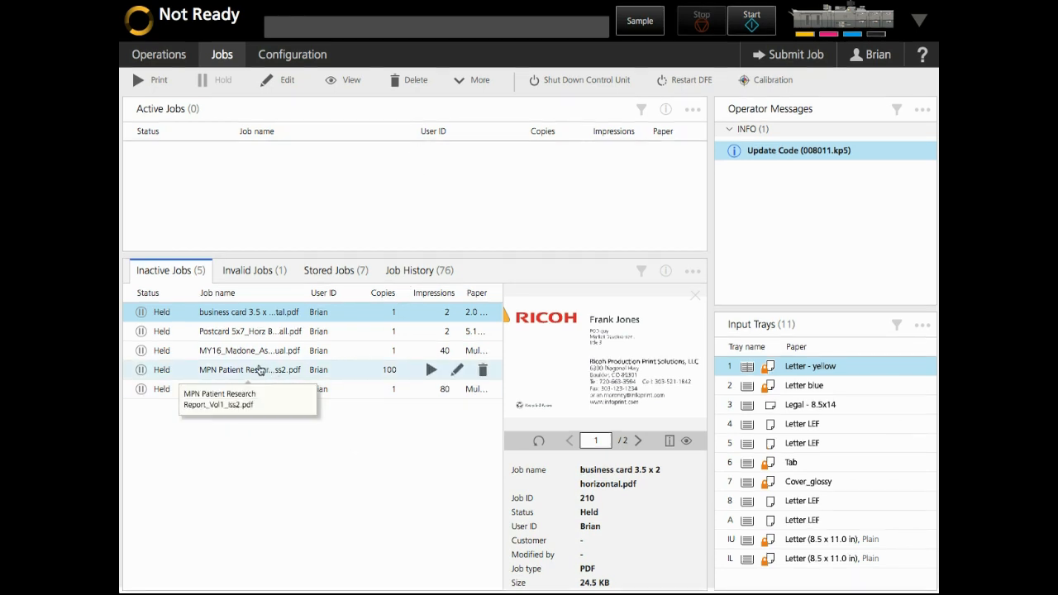
{"action": "left_click", "coordinate": [251, 354]}
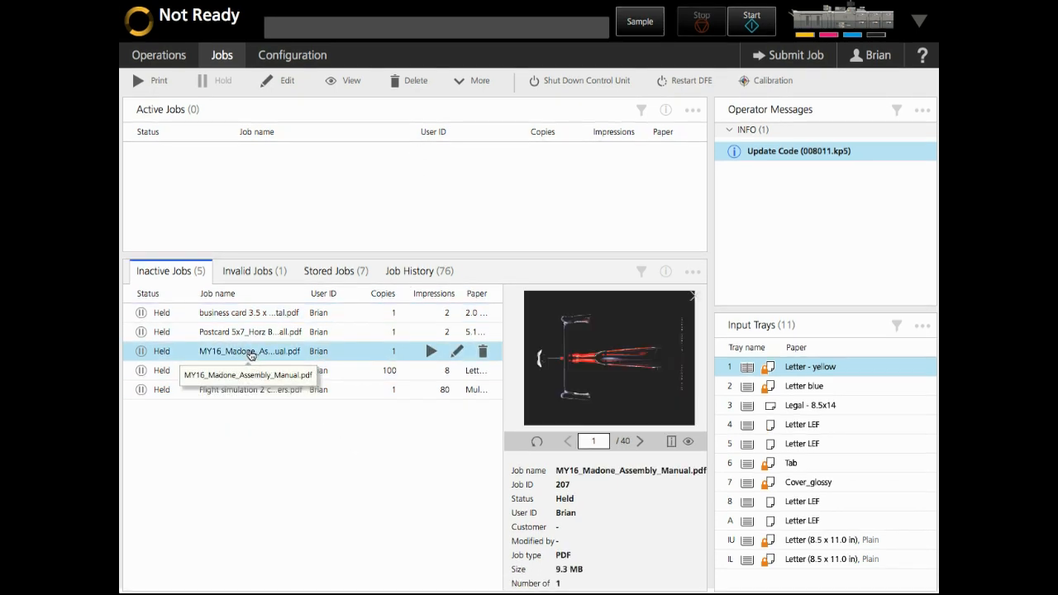
{"action": "double_click", "coordinate": [312, 357]}
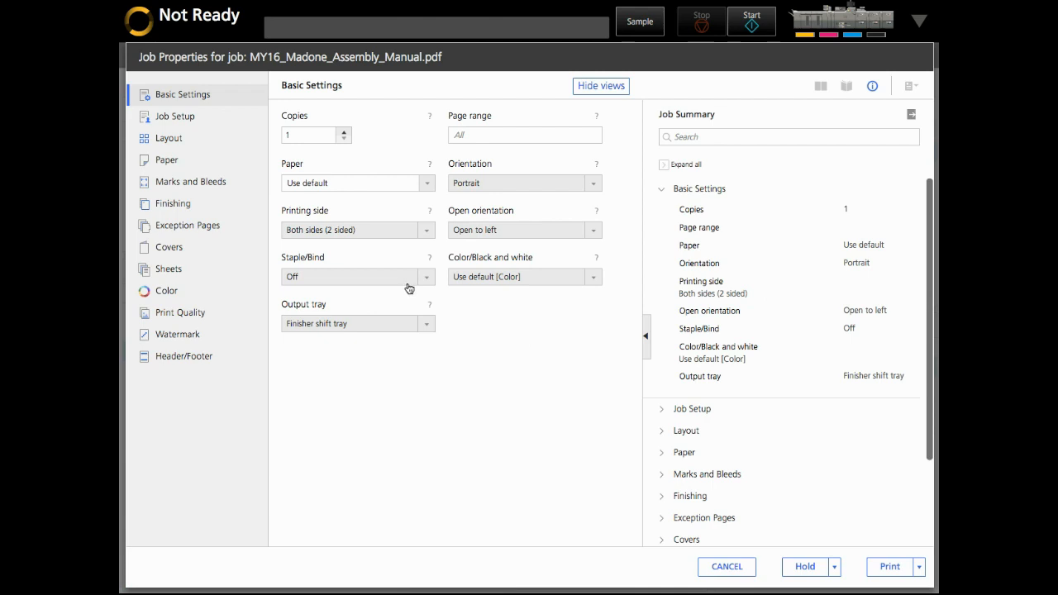
{"action": "left_click", "coordinate": [431, 182]}
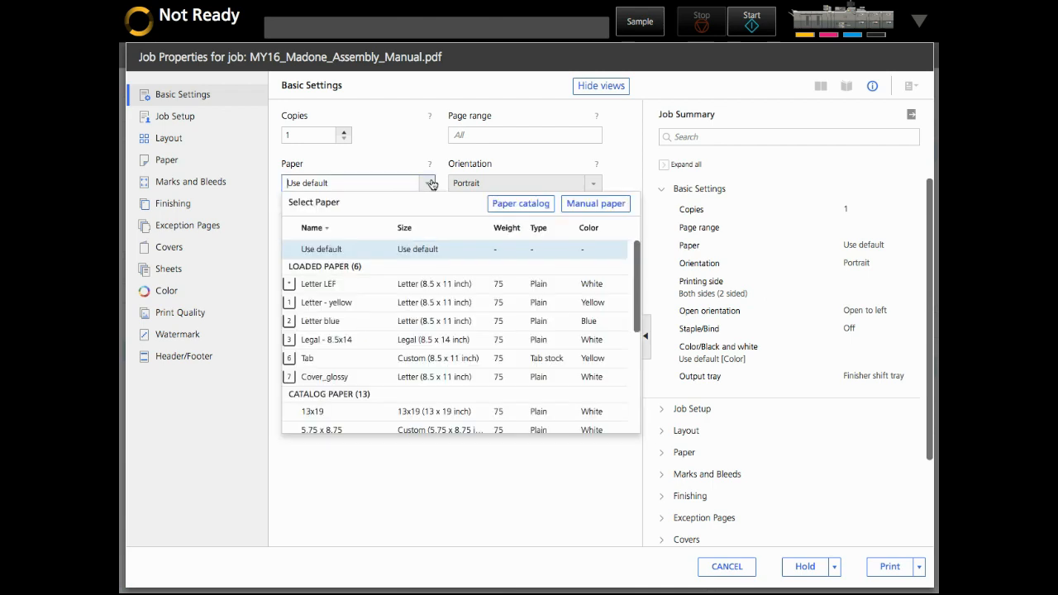
{"action": "scroll", "coordinate": [362, 335], "scroll_direction": "down", "scroll_amount": 5}
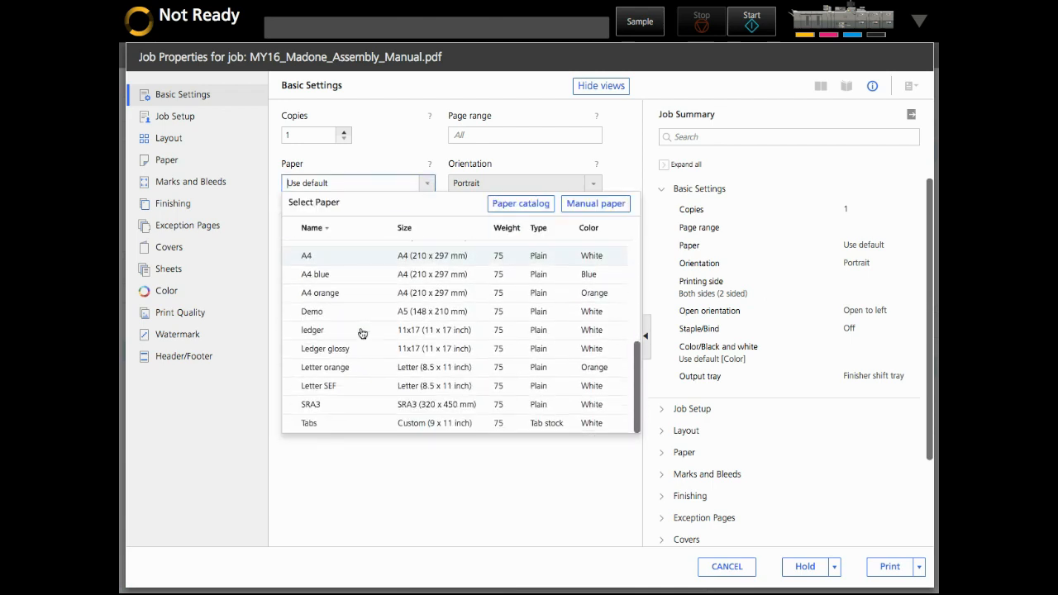
{"action": "left_click", "coordinate": [361, 332]}
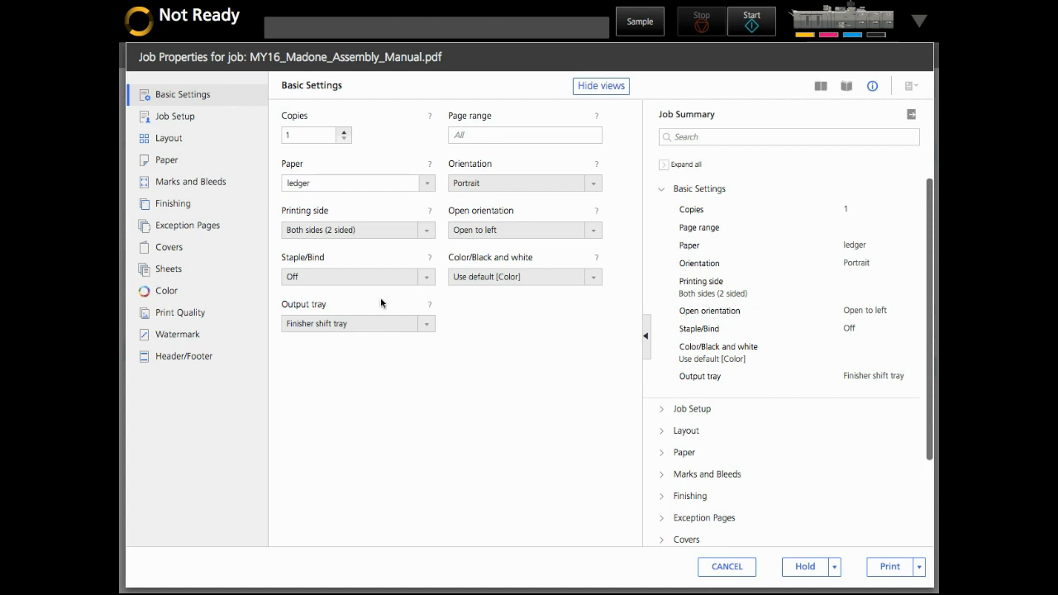
Step: Preview the manual as imposed sheets and change its layout to Booklet imposition
{"action": "left_click", "coordinate": [821, 86]}
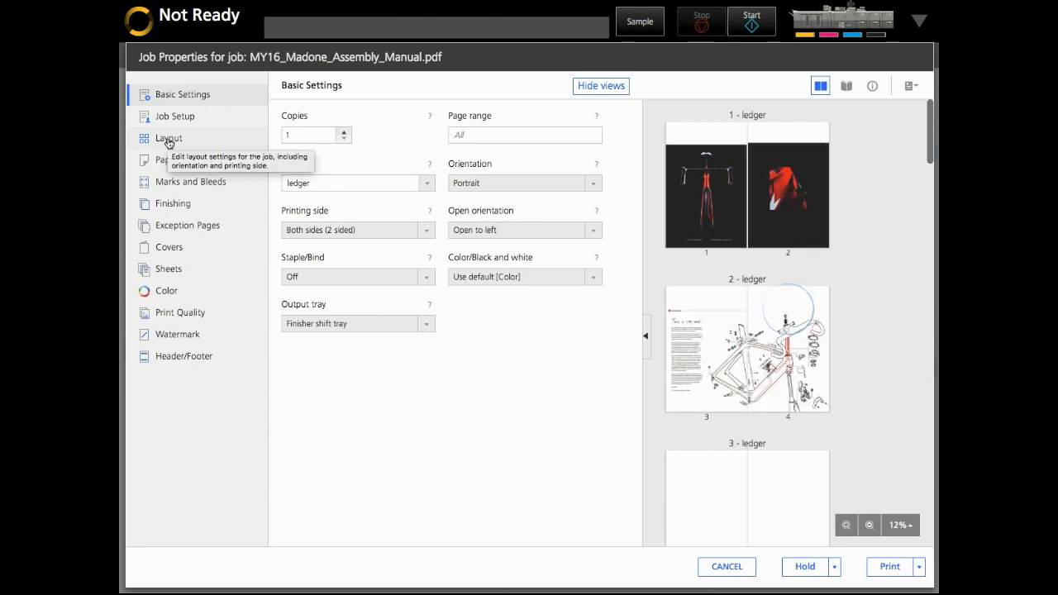
{"action": "left_click", "coordinate": [168, 139]}
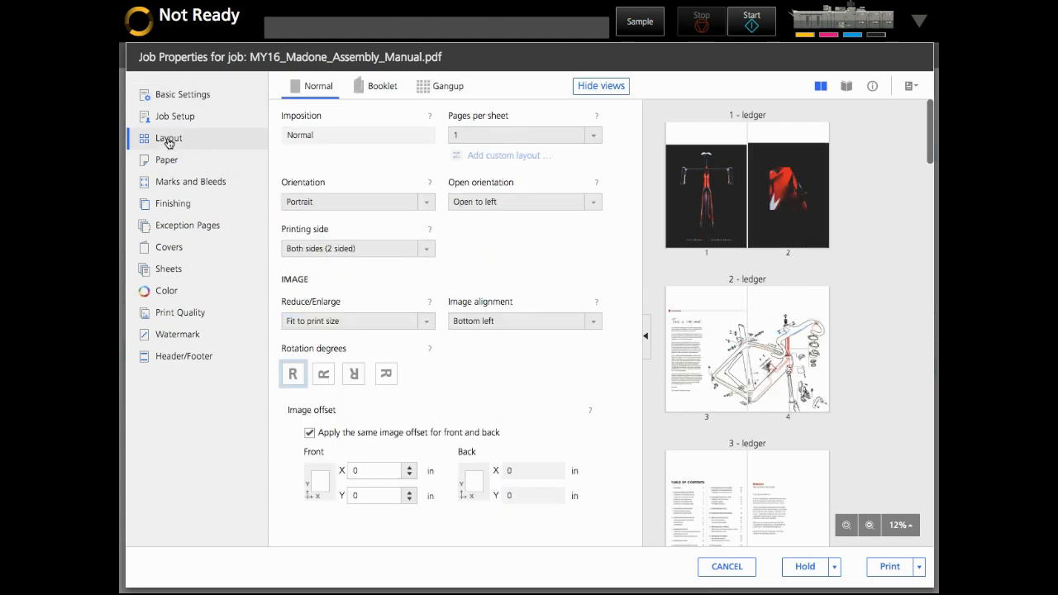
{"action": "left_click", "coordinate": [370, 91]}
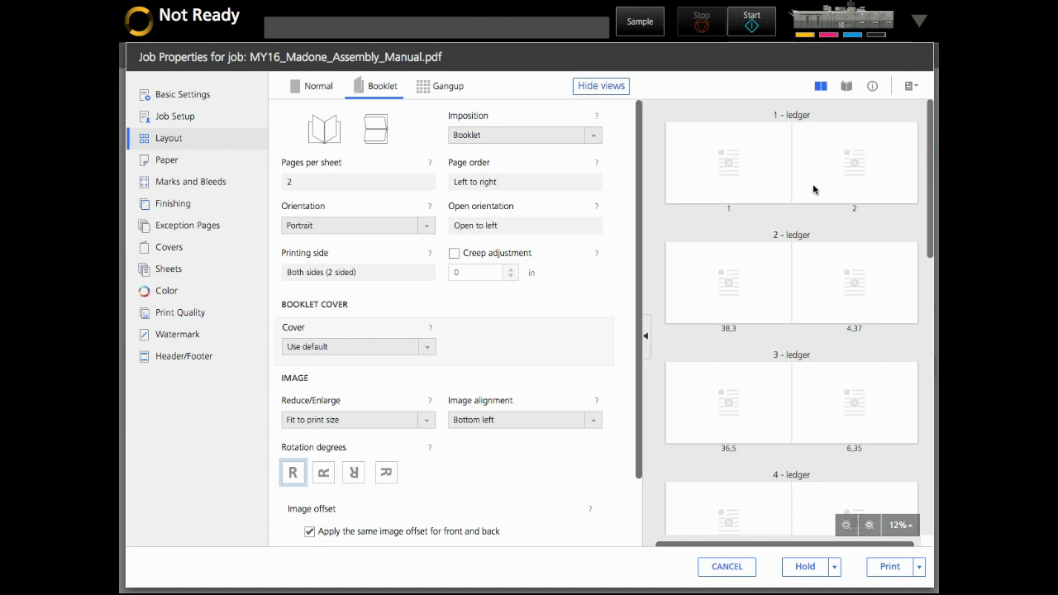
Step: Display page numbers in the booklet preview and discard the manual's property changes
{"action": "left_click", "coordinate": [911, 87]}
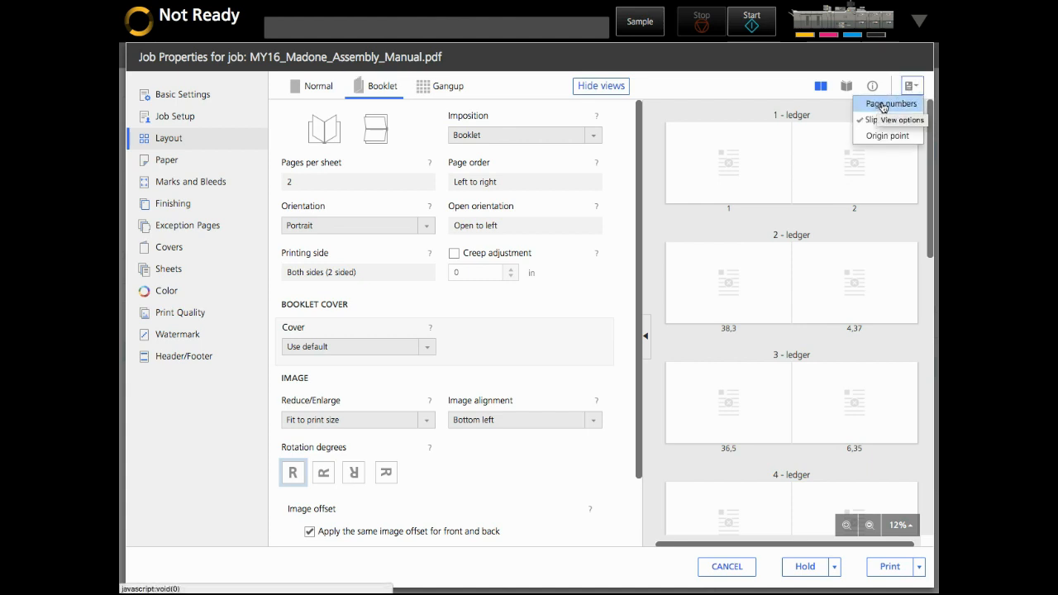
{"action": "left_click", "coordinate": [881, 105]}
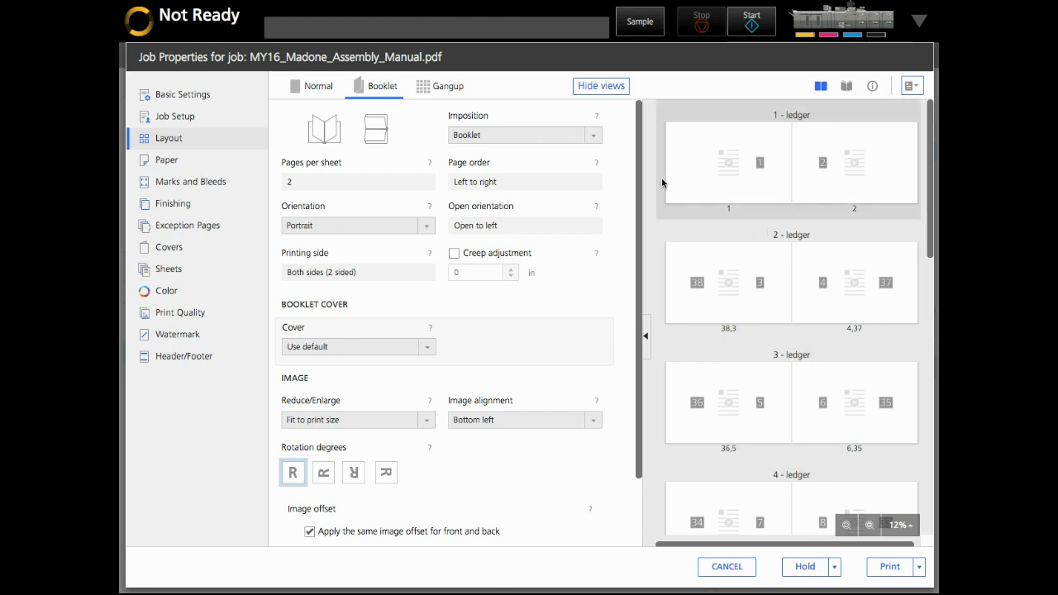
{"action": "left_click", "coordinate": [733, 569]}
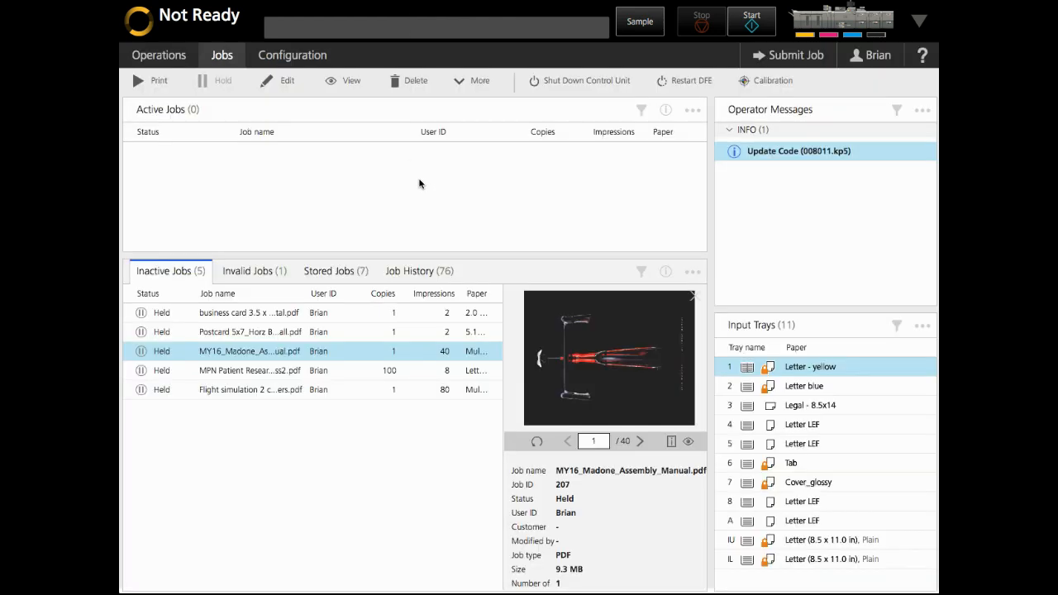
Step: Open the job properties of business card 3.5 x 2 horizontal.pdf and set its paper to ledger
{"action": "left_click", "coordinate": [268, 314]}
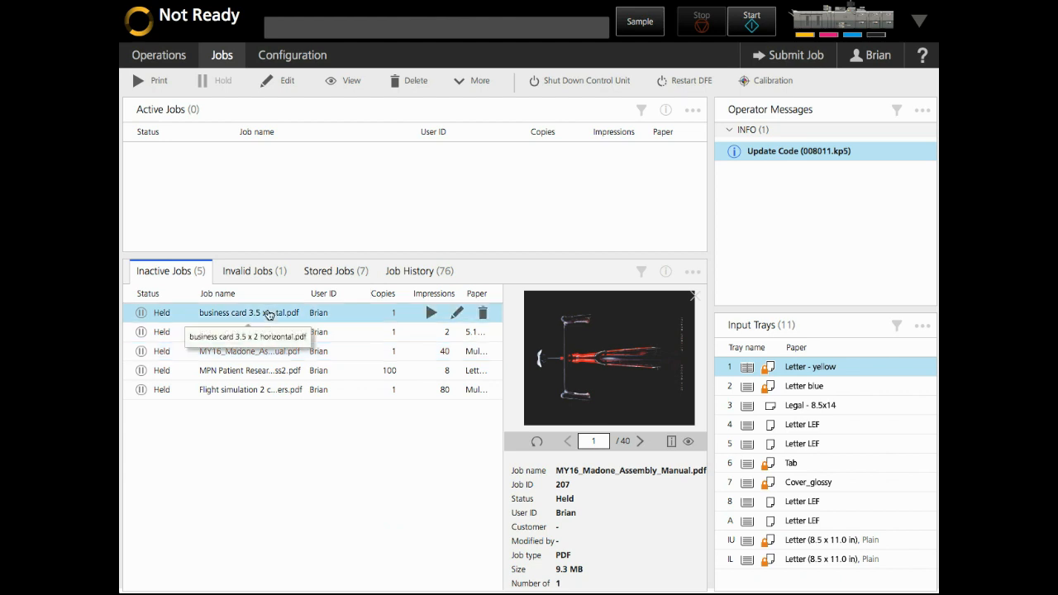
{"action": "double_click", "coordinate": [269, 314]}
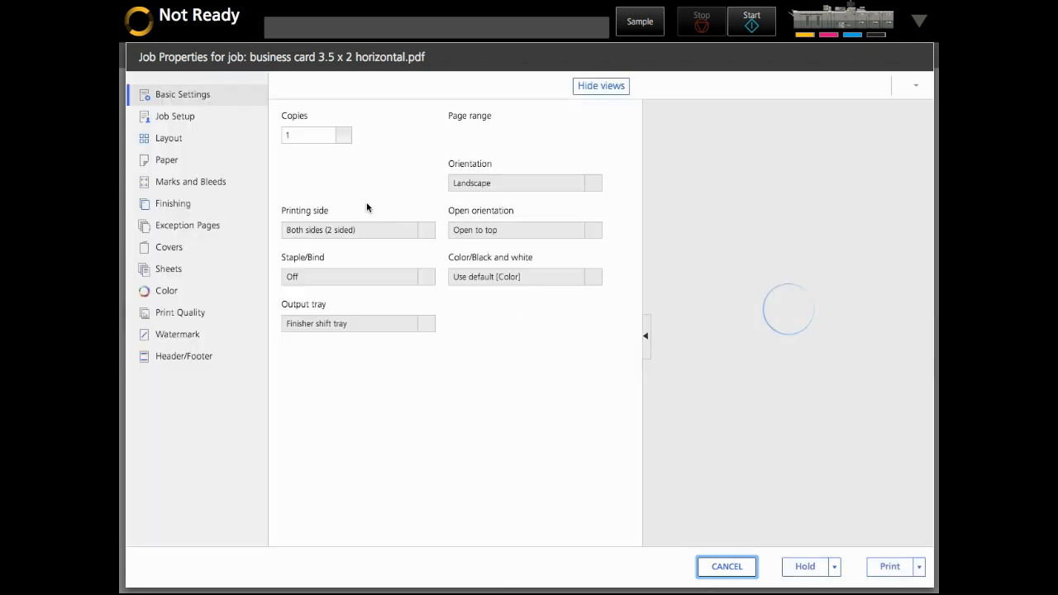
{"action": "left_click", "coordinate": [425, 184]}
{"action": "scroll", "coordinate": [344, 326], "scroll_direction": "down", "scroll_amount": 3}
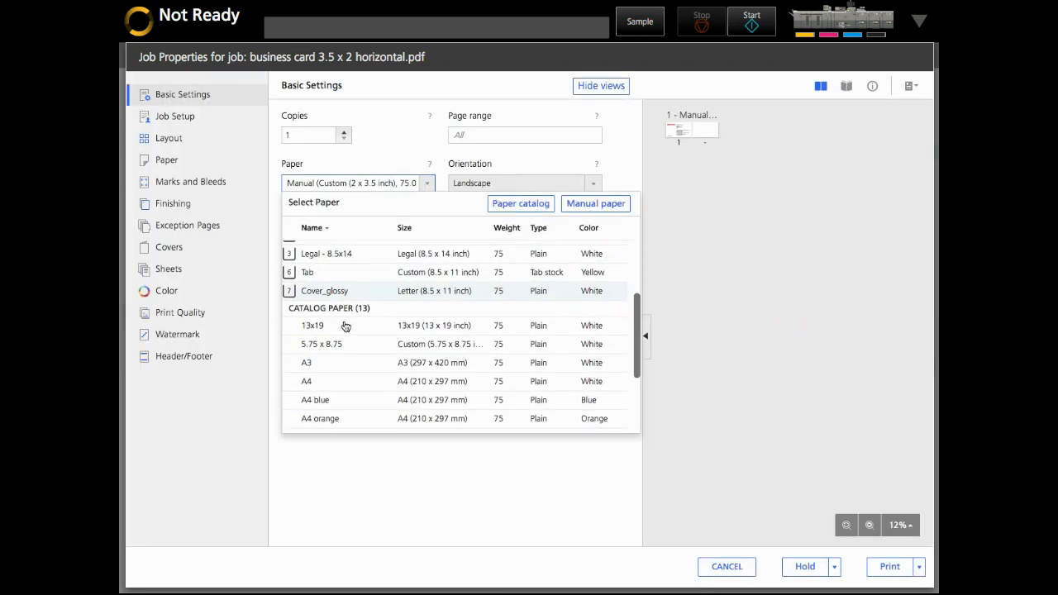
{"action": "scroll", "coordinate": [347, 335], "scroll_direction": "down", "scroll_amount": 3}
{"action": "left_click", "coordinate": [336, 363]}
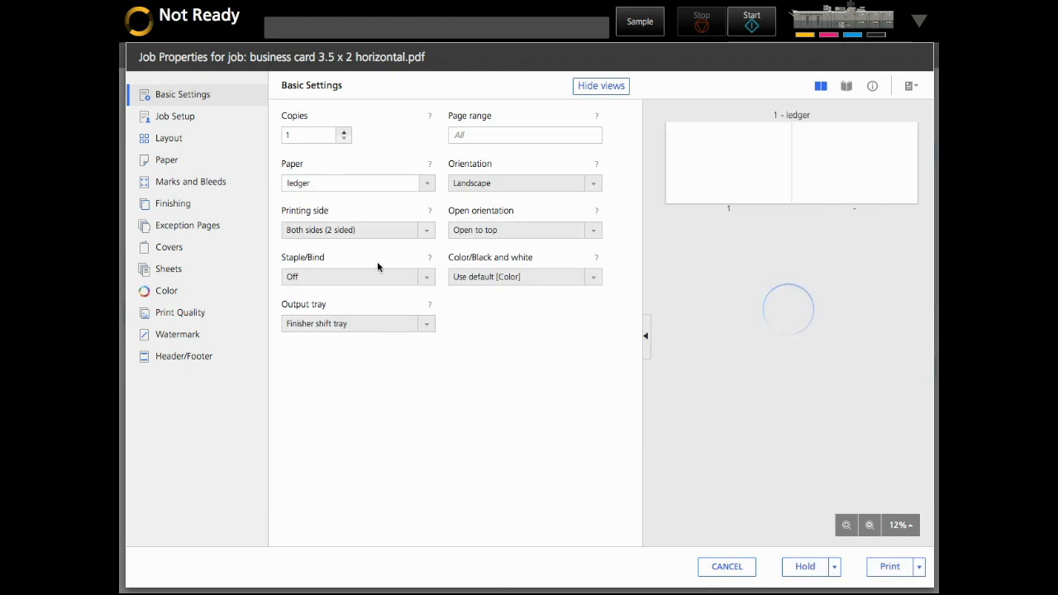
Step: Set the business card layout's Reduce/Enlarge option to Off and its image alignment to Center
{"action": "left_click", "coordinate": [171, 139]}
{"action": "left_click", "coordinate": [403, 324]}
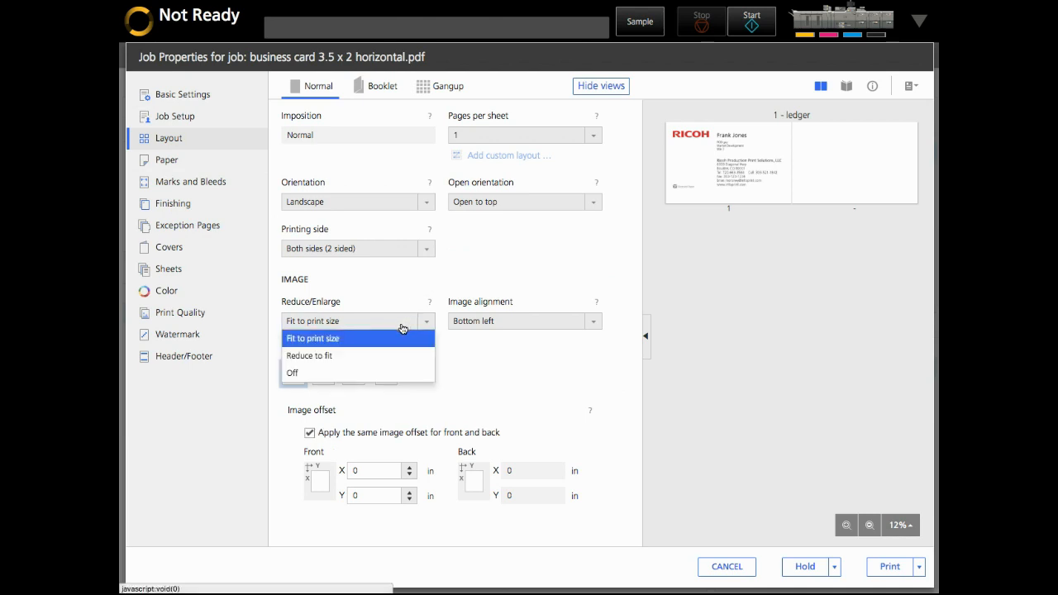
{"action": "left_click", "coordinate": [318, 376]}
{"action": "left_click", "coordinate": [473, 323]}
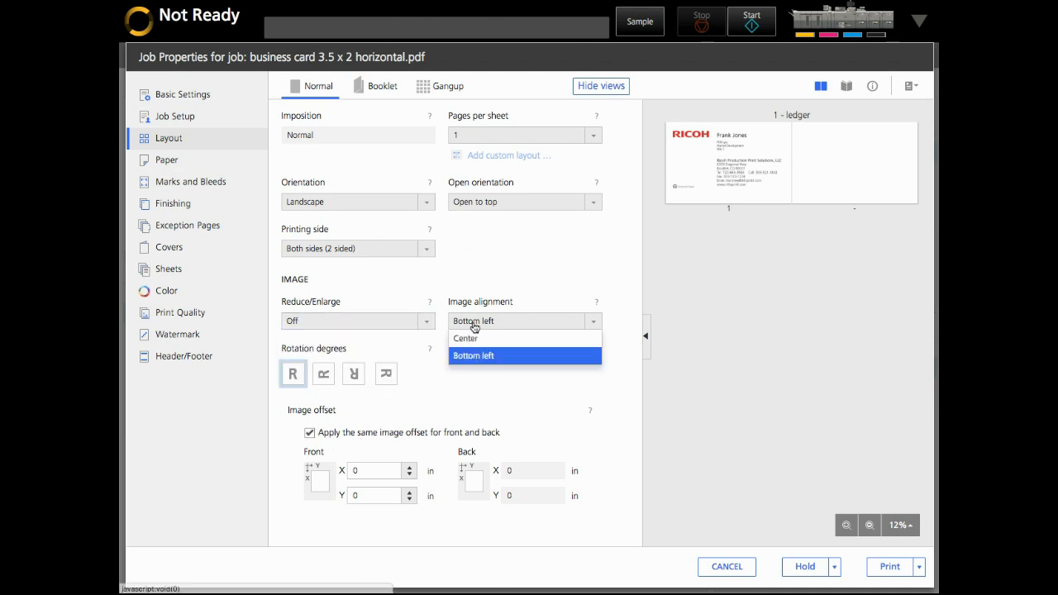
{"action": "left_click", "coordinate": [475, 340]}
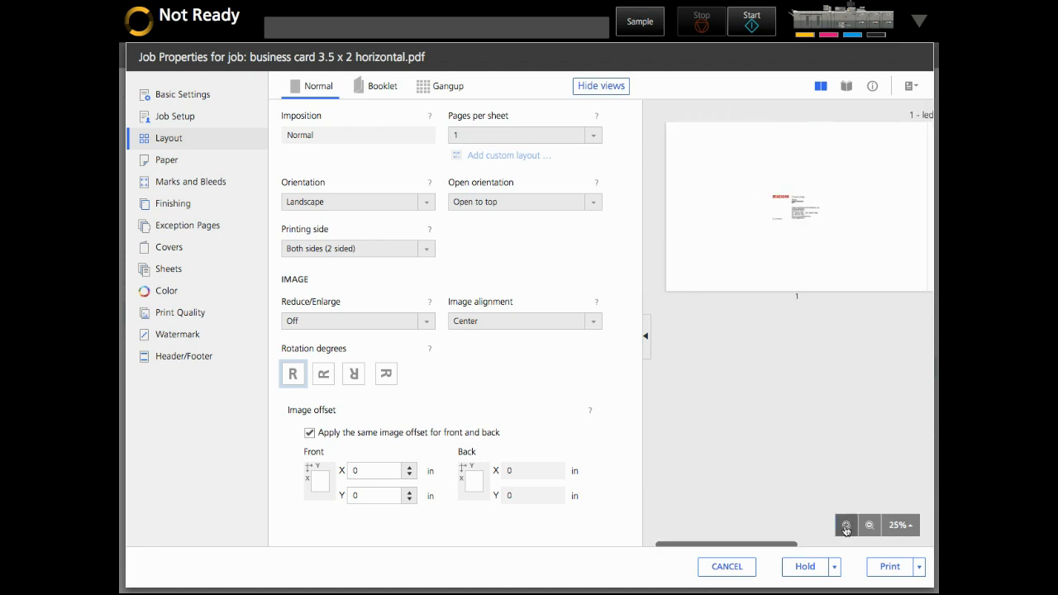
{"action": "left_click", "coordinate": [846, 527]}
Step: Apply a Gangup layout with Repeat imposition and 9 pages per sheet, and check it in the enlarged preview
{"action": "left_click", "coordinate": [433, 88]}
{"action": "left_click", "coordinate": [475, 134]}
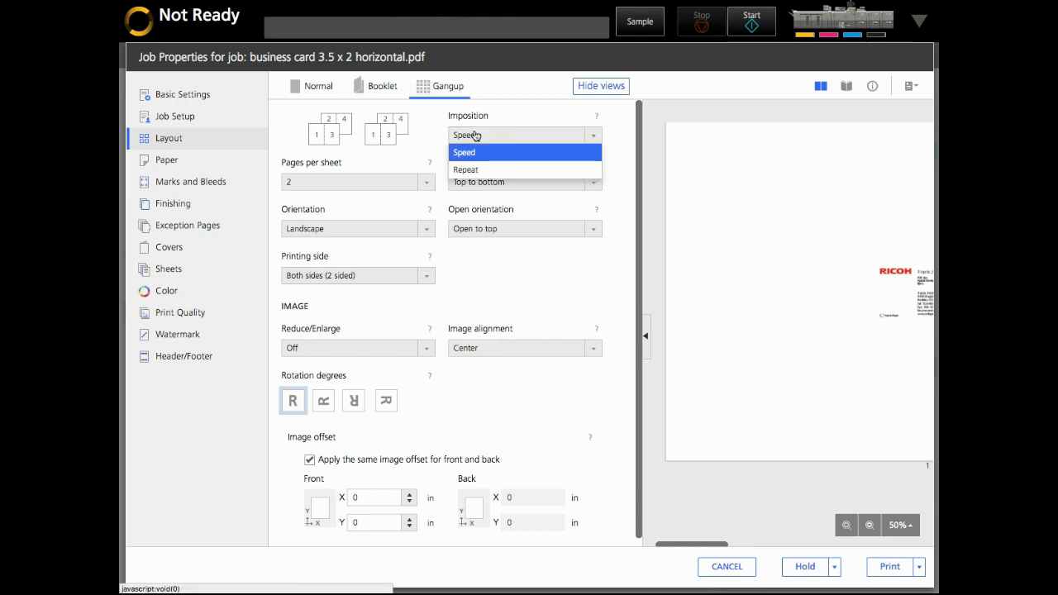
{"action": "left_click", "coordinate": [475, 171]}
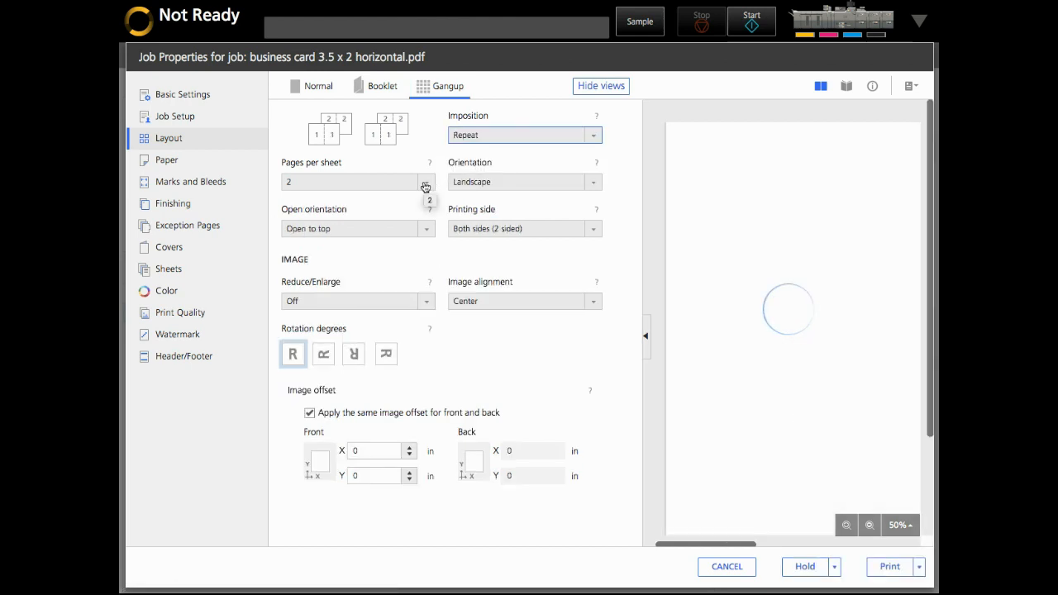
{"action": "left_click", "coordinate": [426, 184]}
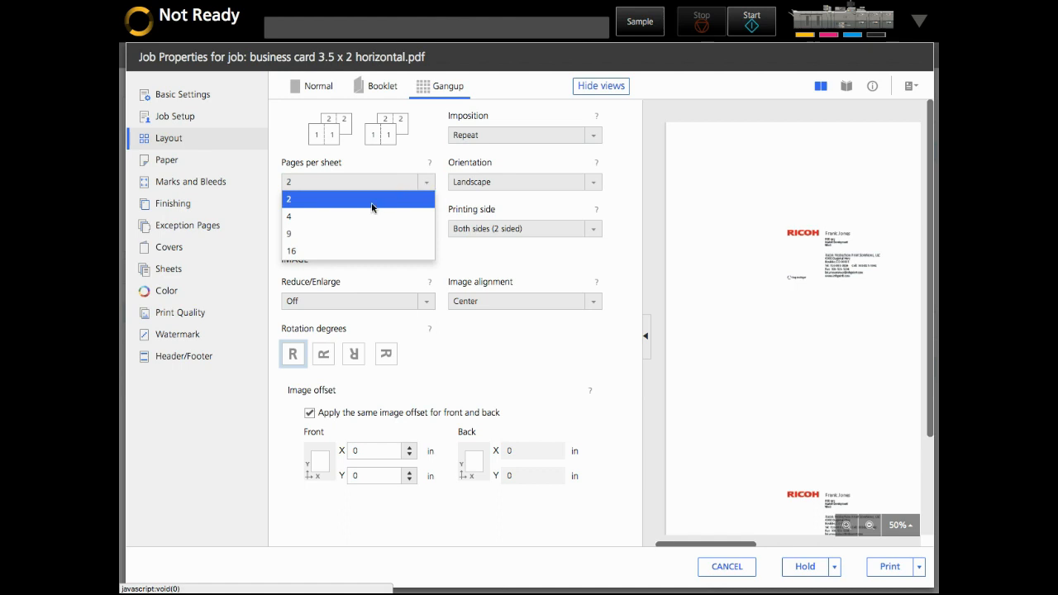
{"action": "left_click", "coordinate": [315, 238]}
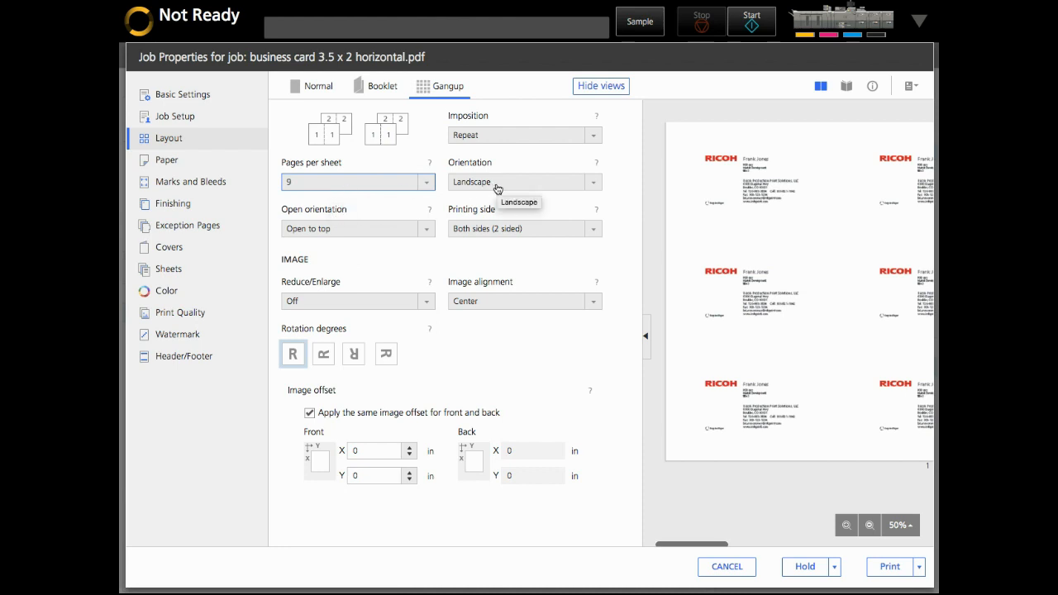
{"action": "left_click", "coordinate": [645, 336]}
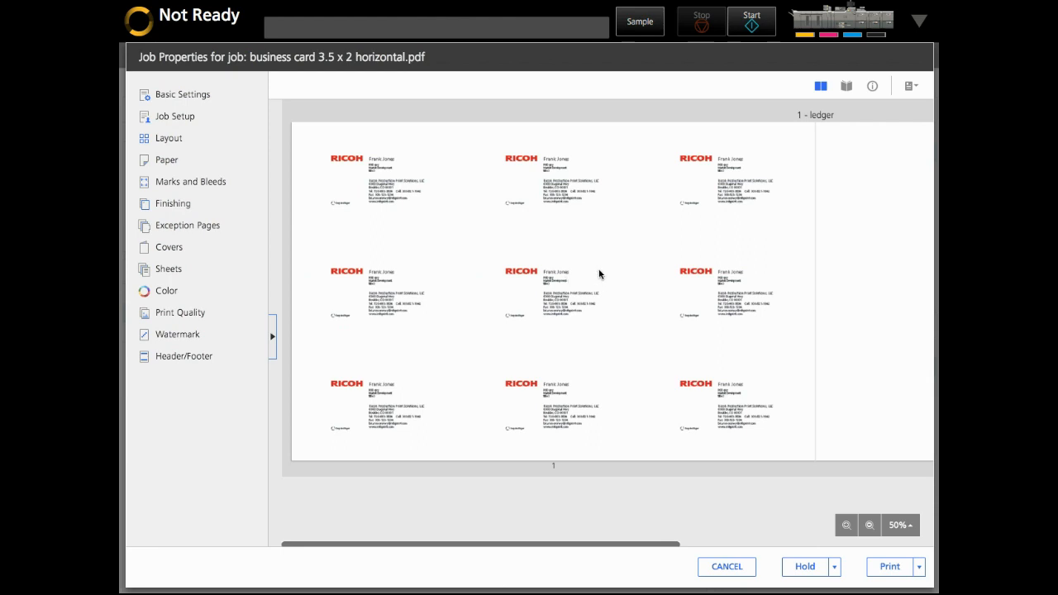
{"action": "left_click", "coordinate": [273, 338]}
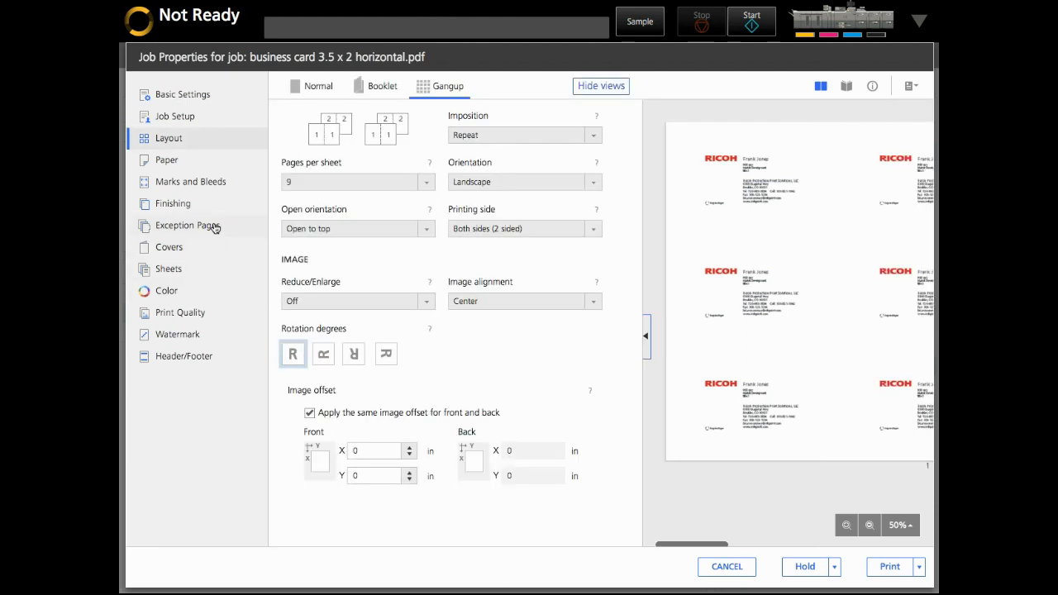
Step: Enable the margin/gutter settings and set a custom finished size of 3.5 in wide by 2 in high
{"action": "left_click", "coordinate": [183, 183]}
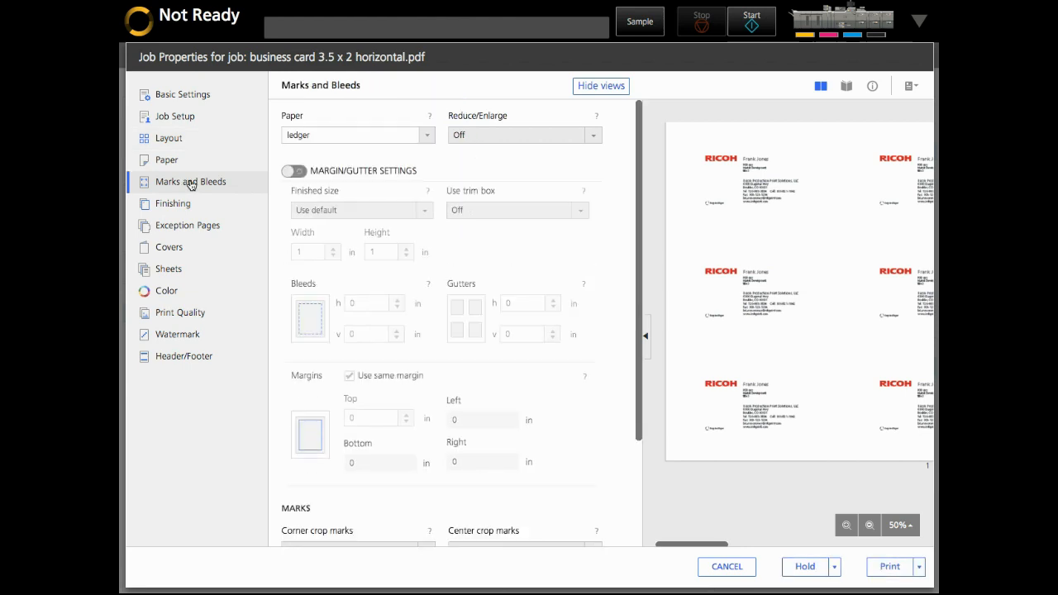
{"action": "left_click", "coordinate": [296, 171]}
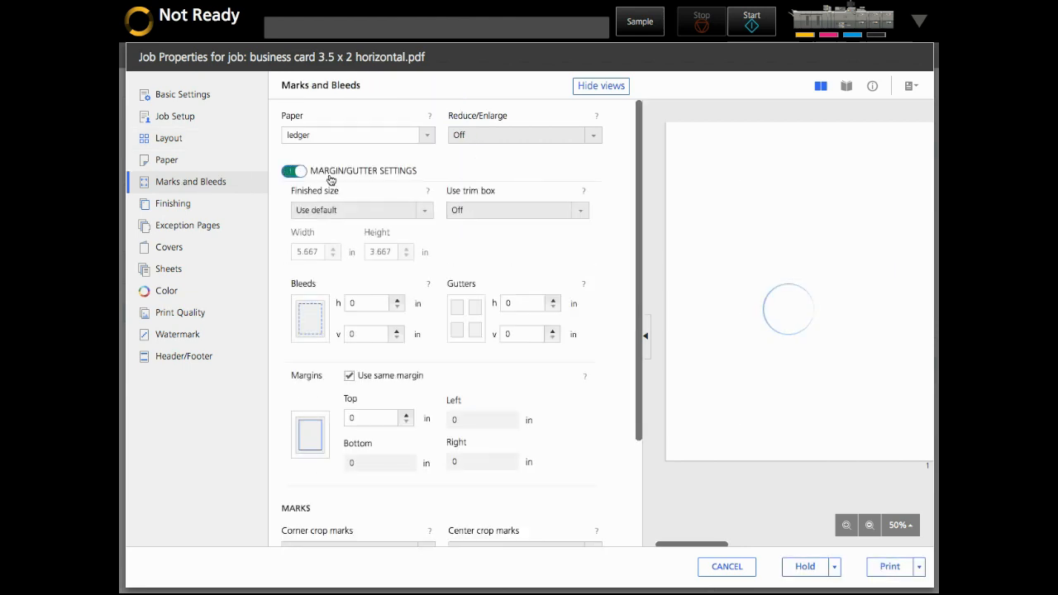
{"action": "left_click", "coordinate": [368, 210]}
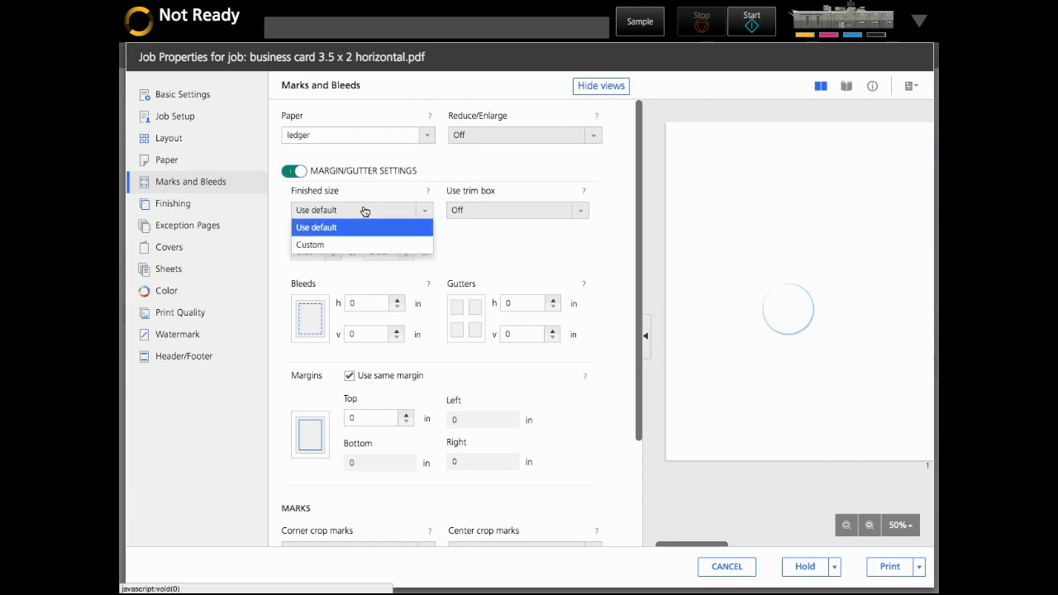
{"action": "left_click", "coordinate": [330, 248]}
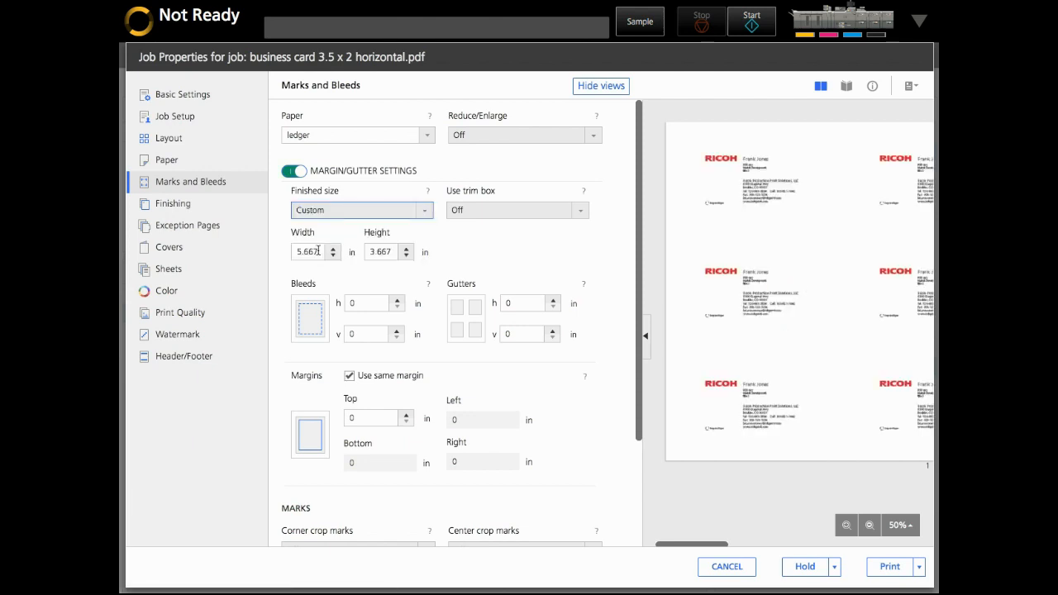
{"action": "double_click", "coordinate": [319, 250]}
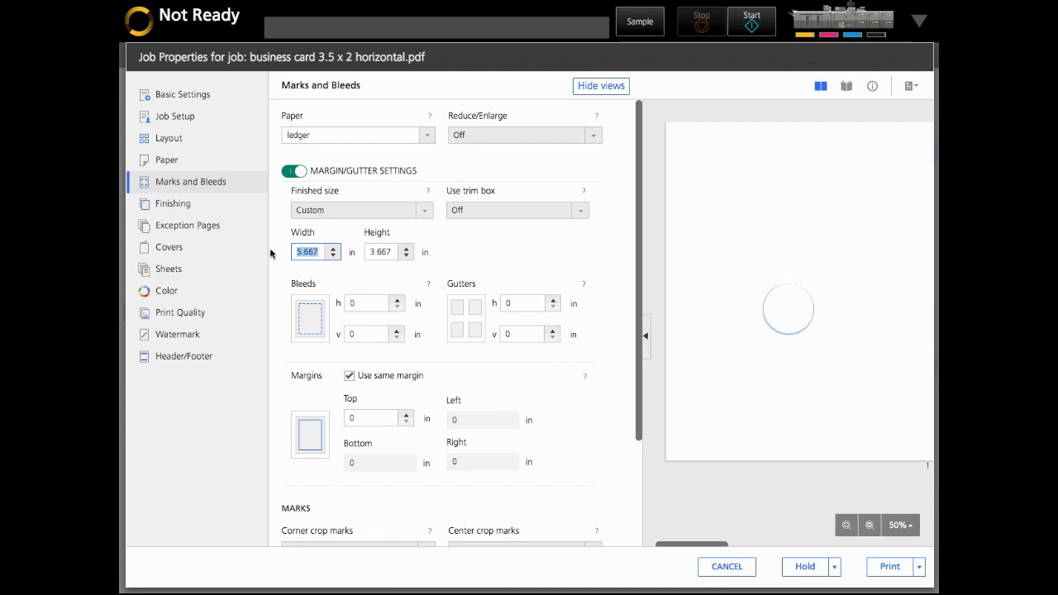
{"action": "type", "text": "3.5"}
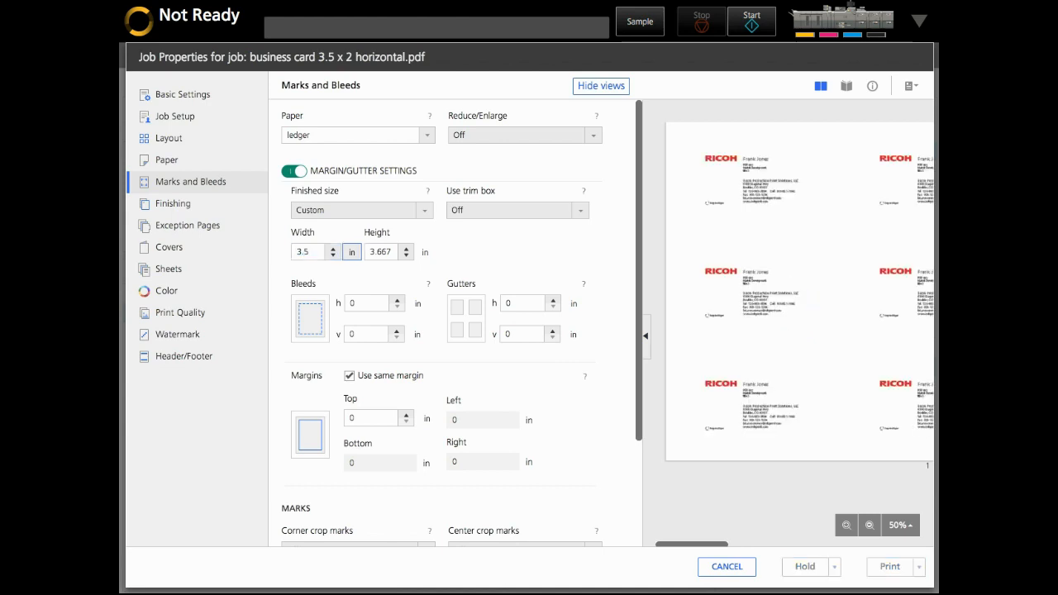
{"action": "key", "text": "Tab"}
{"action": "type", "text": "2"}
{"action": "key", "text": "Tab"}
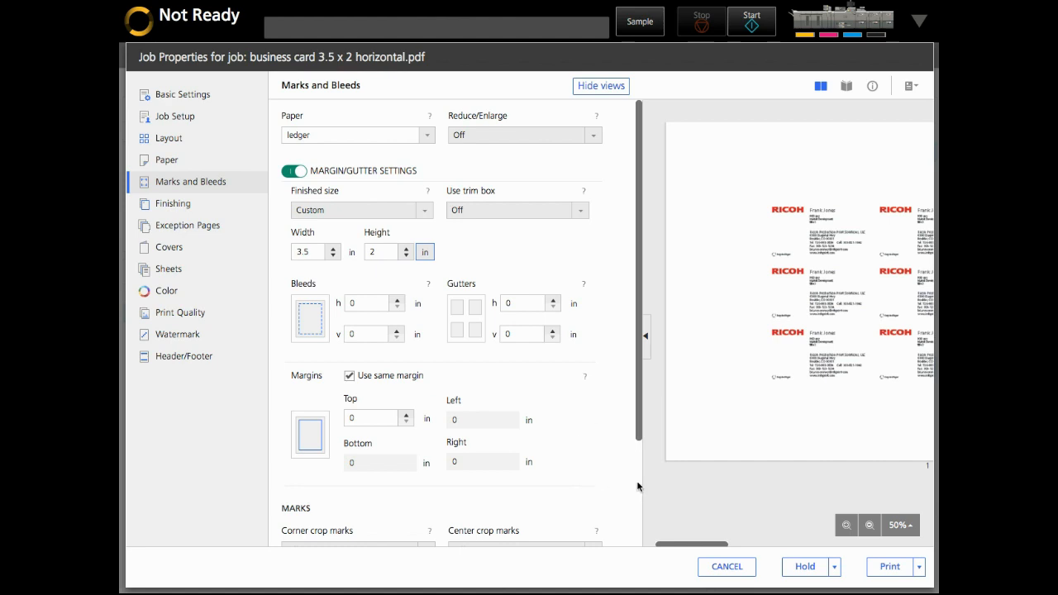
Step: Set both the corner crop marks and the center crop marks to Front side
{"action": "scroll", "coordinate": [639, 486], "scroll_direction": "down", "scroll_amount": 3}
{"action": "left_click", "coordinate": [391, 412]}
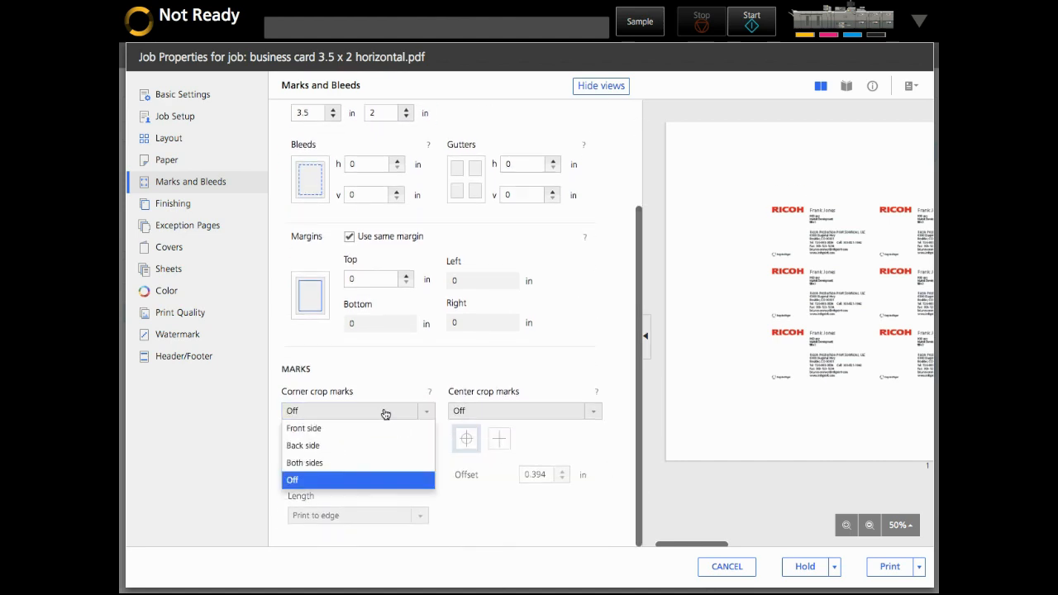
{"action": "left_click", "coordinate": [343, 431]}
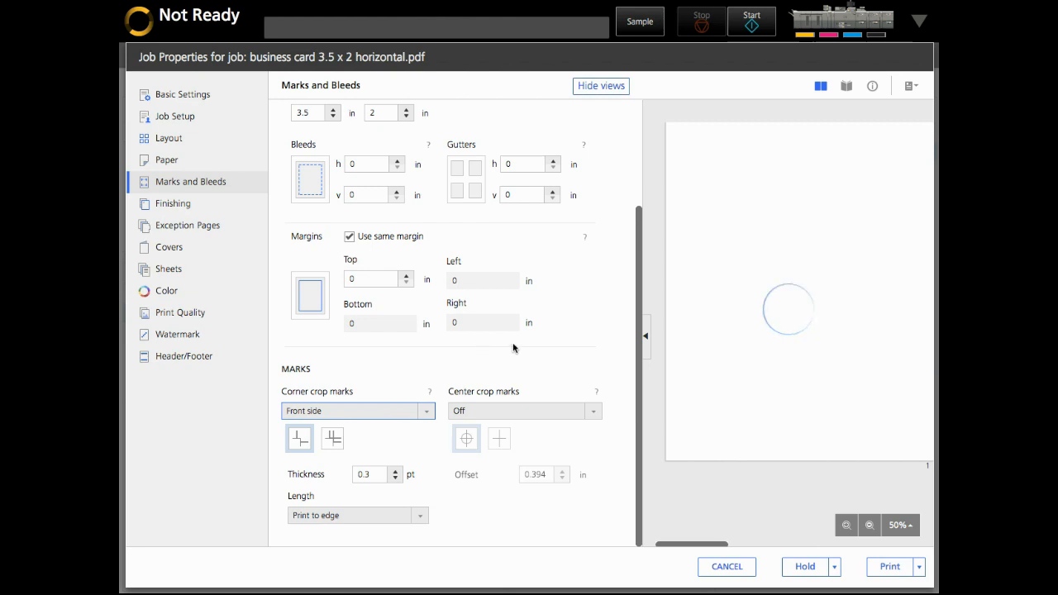
{"action": "left_click", "coordinate": [485, 411]}
{"action": "left_click", "coordinate": [471, 428]}
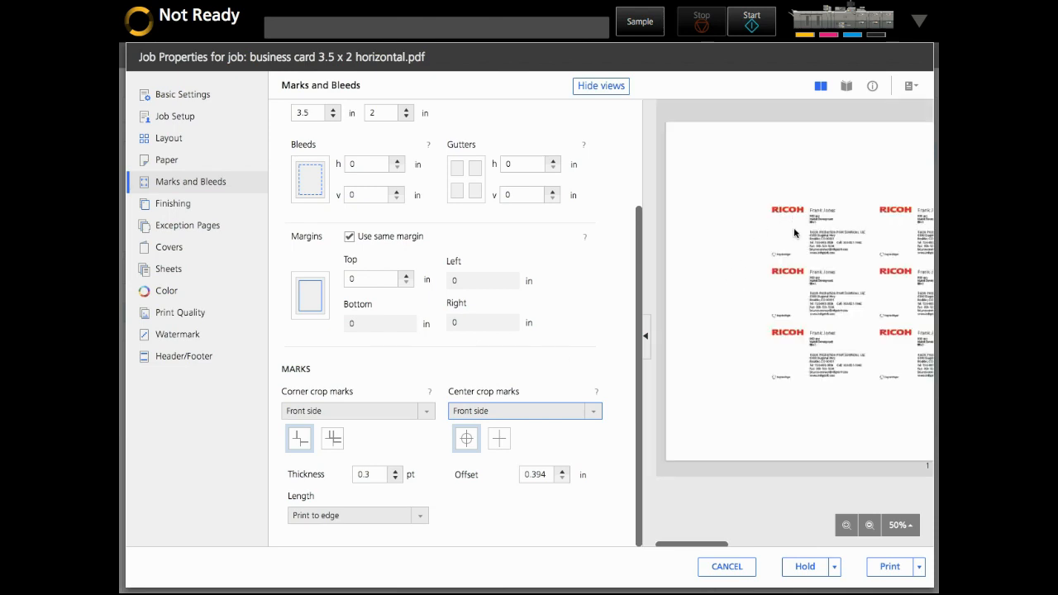
Step: Set a uniform 0.2 in margin for the business cards and check the crop marks in the enlarged preview
{"action": "left_click", "coordinate": [409, 278]}
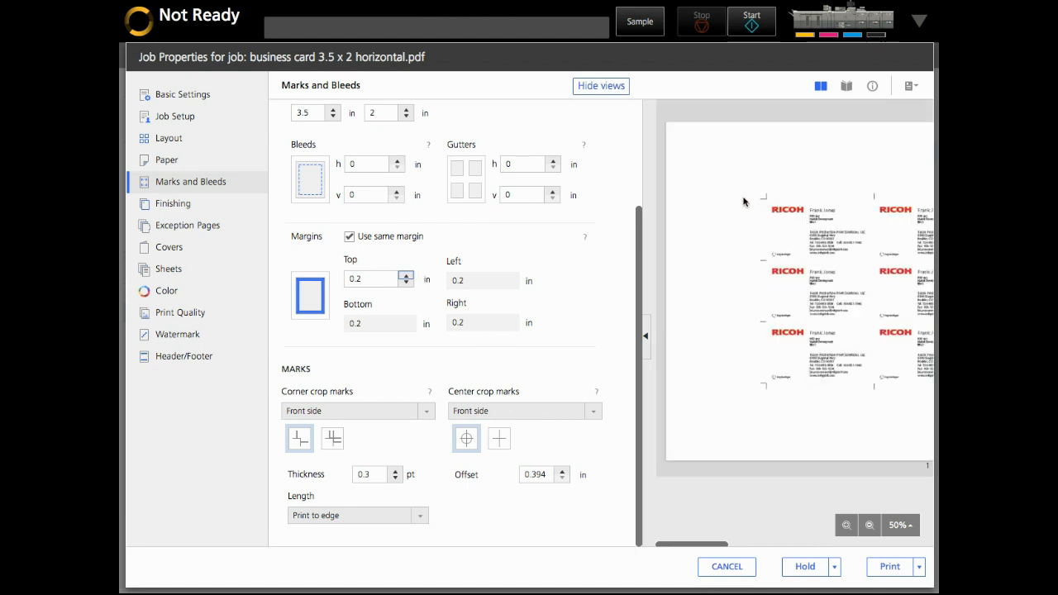
{"action": "left_click", "coordinate": [649, 352]}
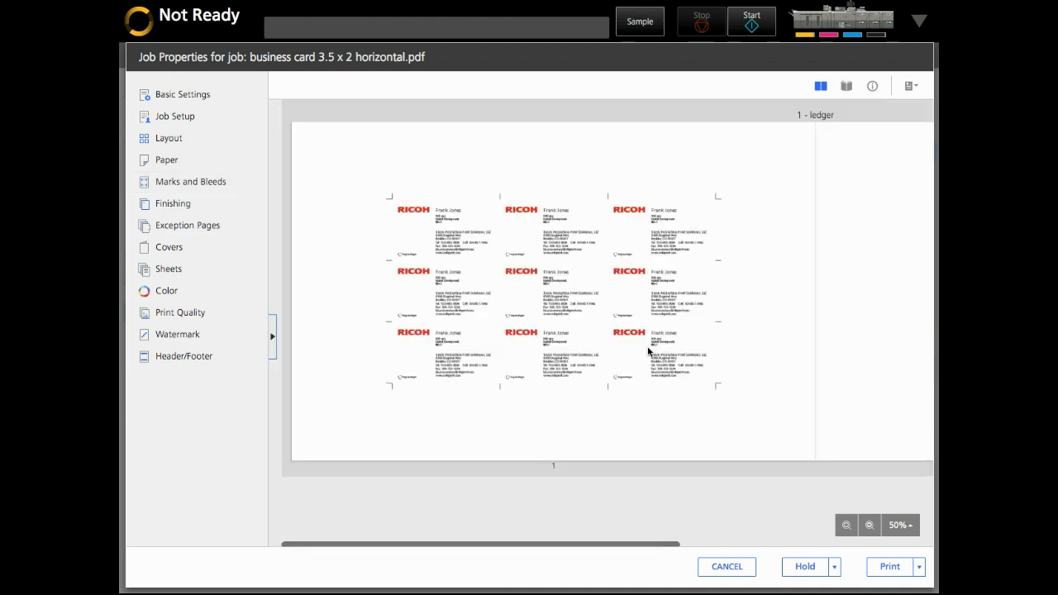
{"action": "left_click", "coordinate": [847, 526]}
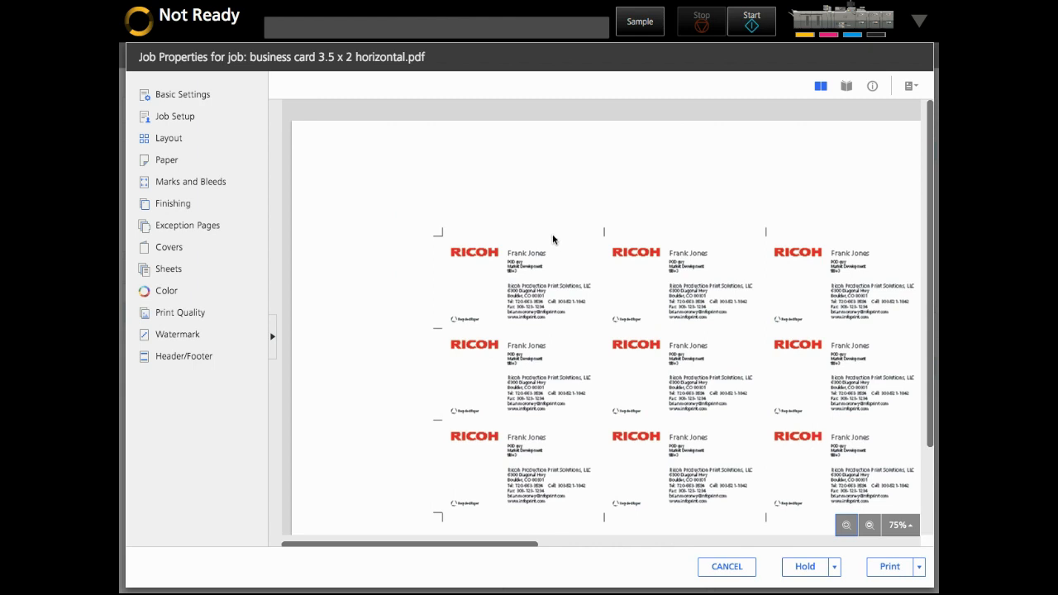
{"action": "scroll", "coordinate": [525, 314], "scroll_direction": "down", "scroll_amount": 3}
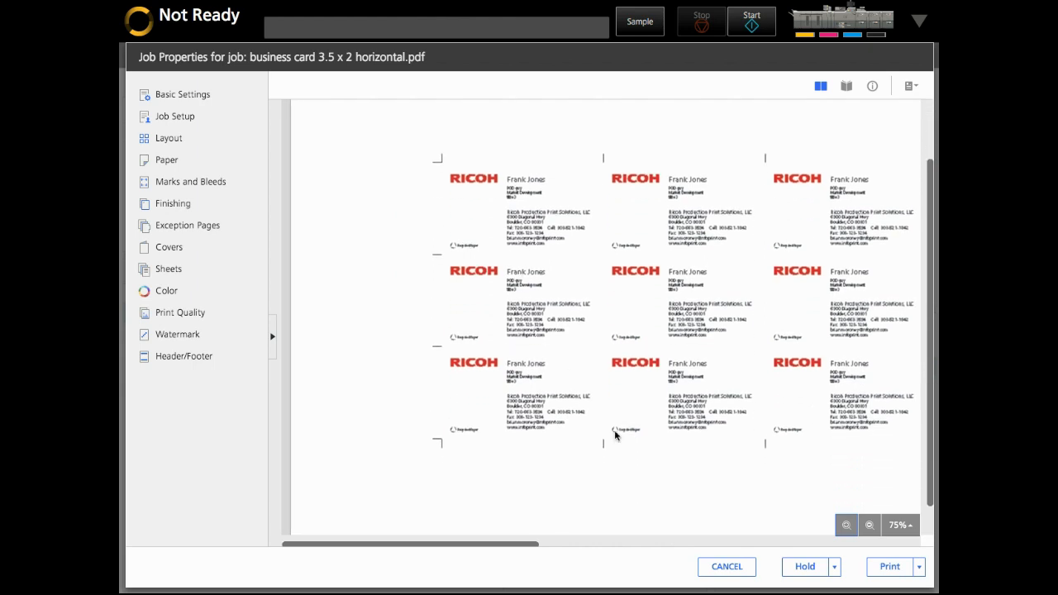
{"action": "left_click", "coordinate": [273, 335]}
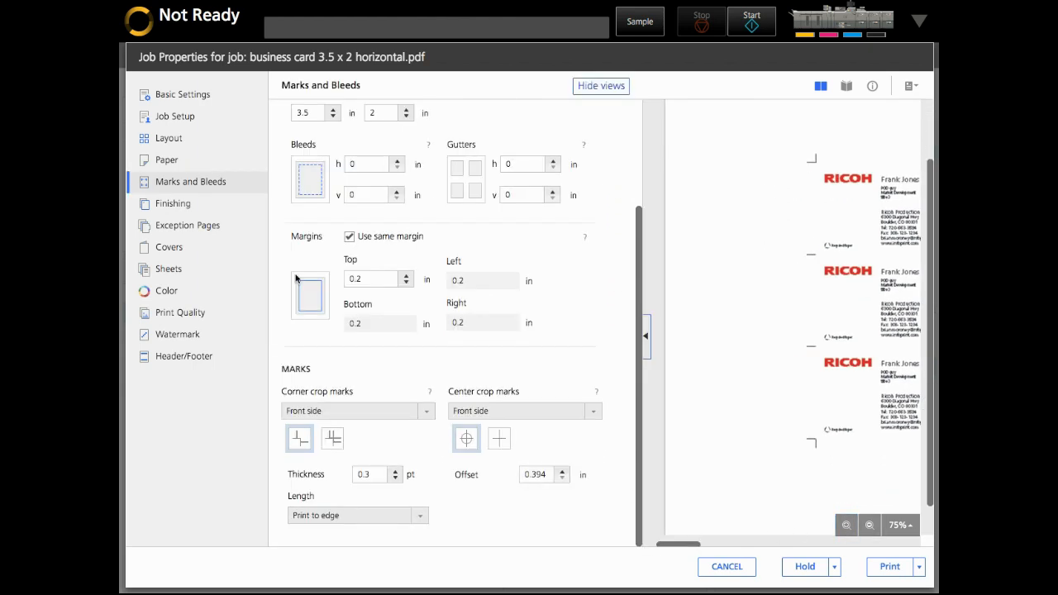
Step: Change the business card gangup to 16 pages per sheet, preview the full sheet, and cancel out of the job properties
{"action": "left_click", "coordinate": [191, 141]}
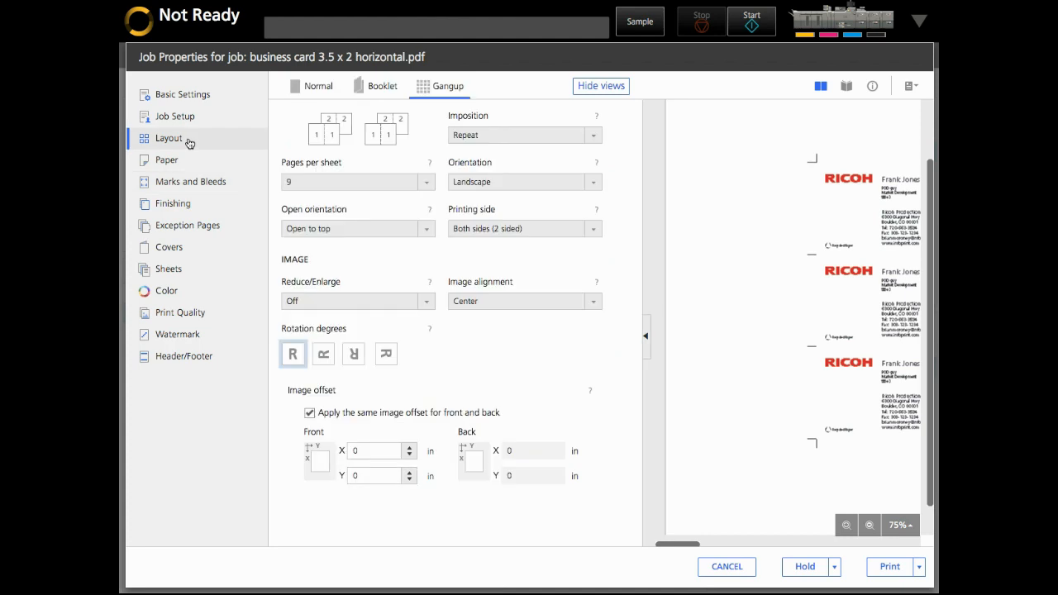
{"action": "left_click", "coordinate": [355, 182]}
{"action": "left_click", "coordinate": [328, 252]}
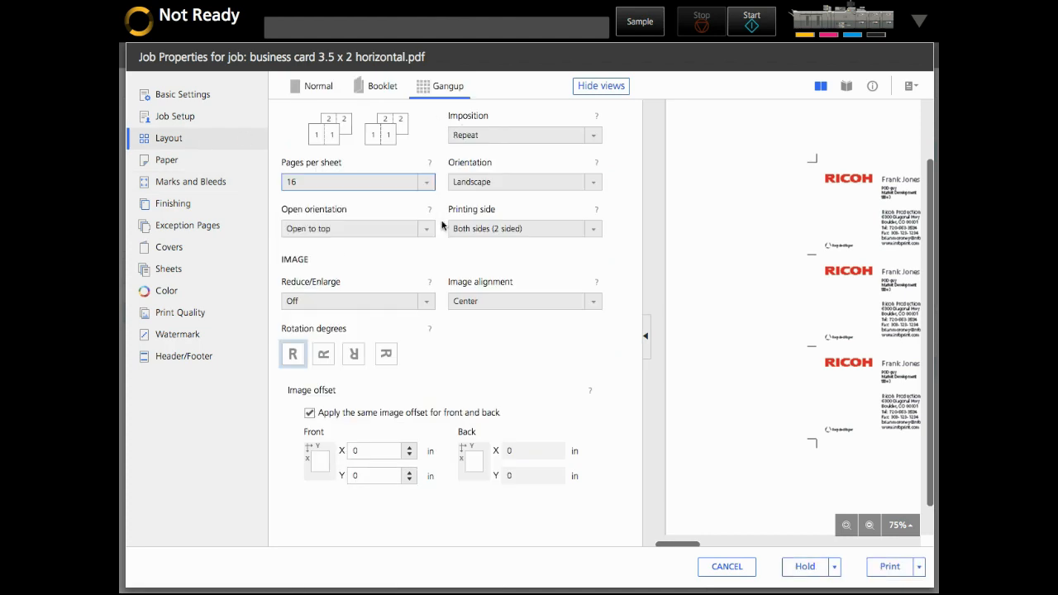
{"action": "left_click", "coordinate": [648, 350]}
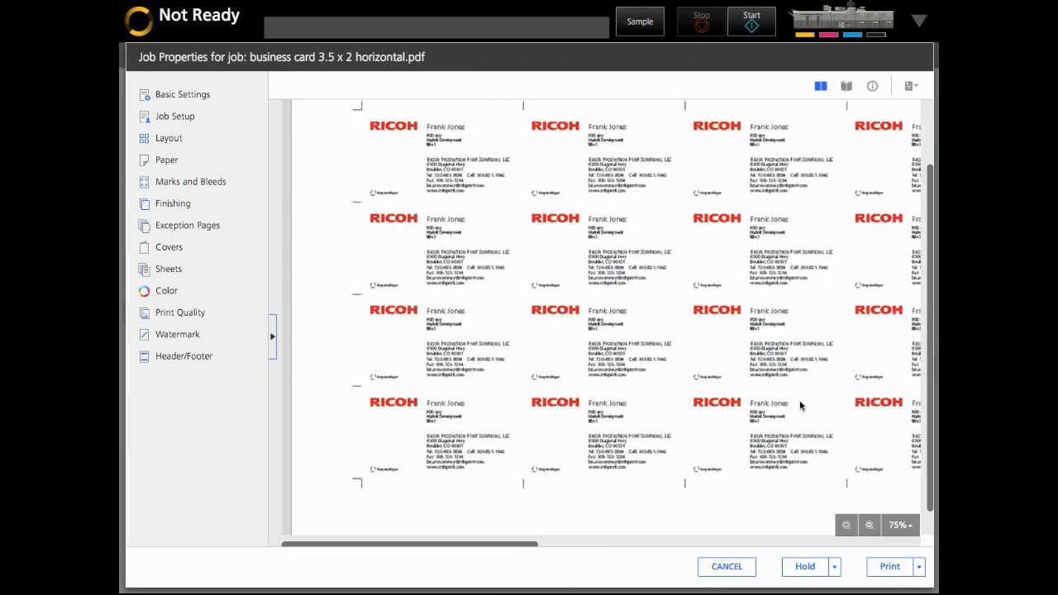
{"action": "scroll", "coordinate": [801, 405], "scroll_direction": "up", "scroll_amount": 2}
{"action": "left_click", "coordinate": [845, 525]}
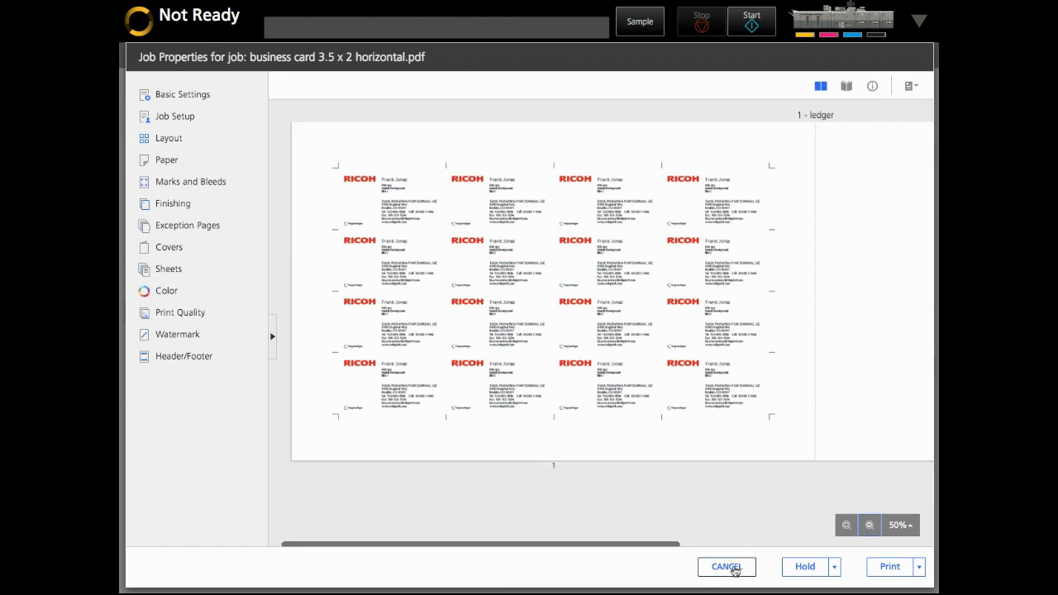
{"action": "left_click", "coordinate": [726, 567]}
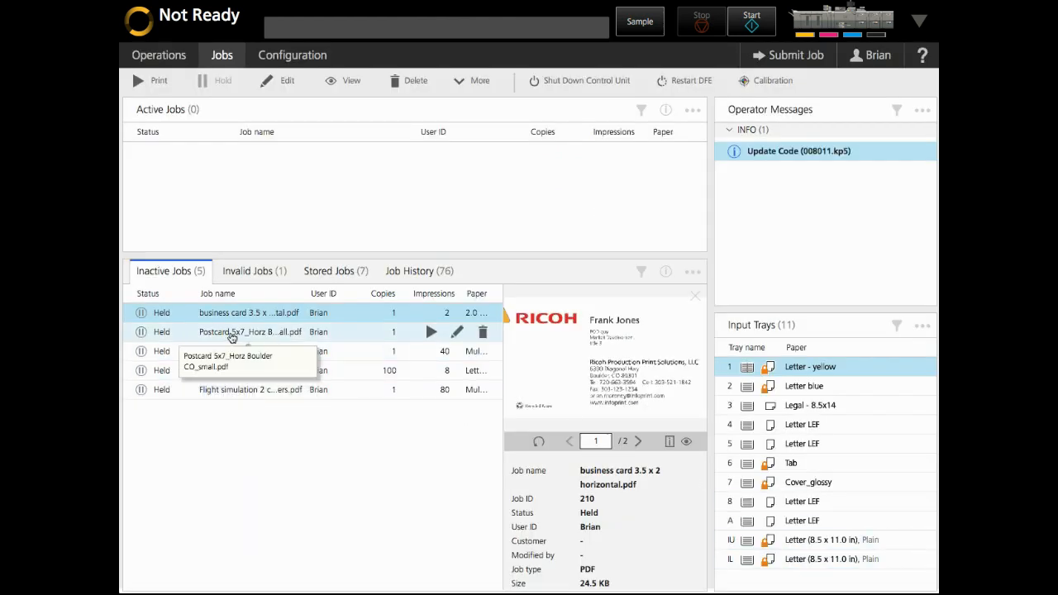
Step: Open the job properties of Postcard 5x7_Horz Boulder CO_small.pdf and set its paper to ledger
{"action": "double_click", "coordinate": [237, 334]}
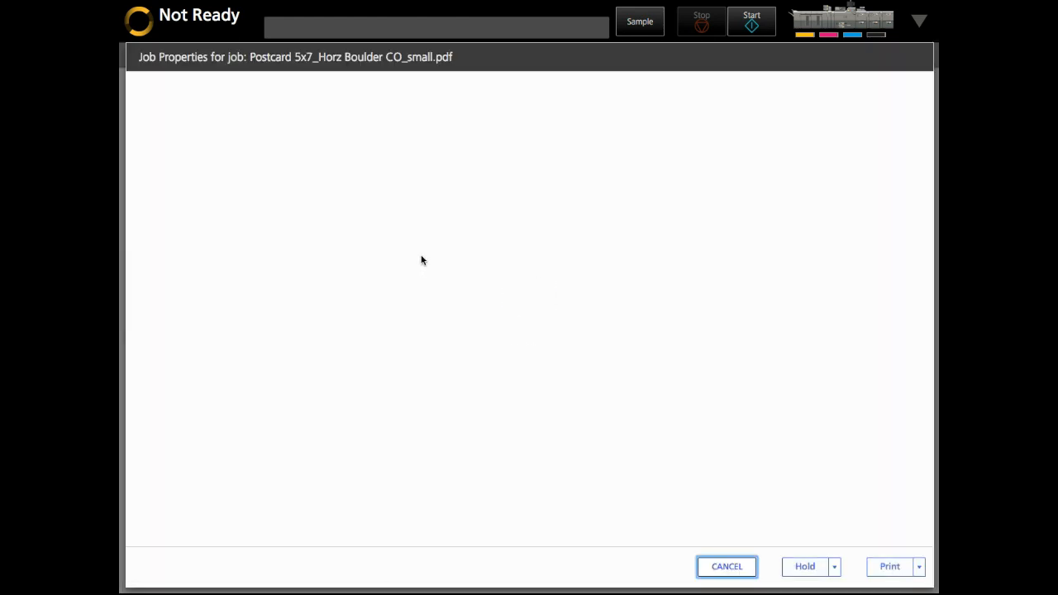
{"action": "left_click", "coordinate": [429, 185]}
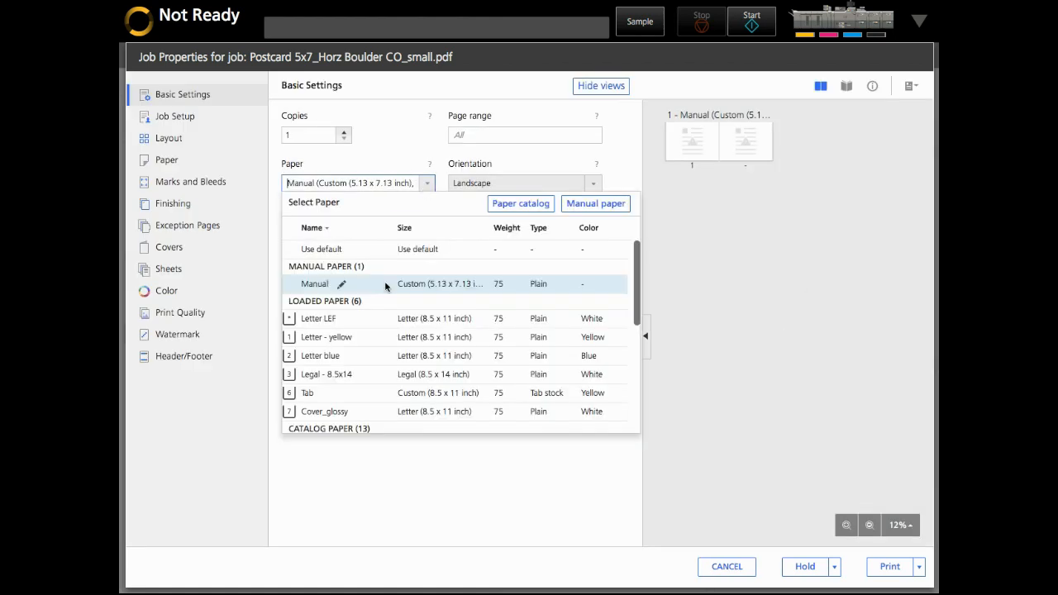
{"action": "scroll", "coordinate": [363, 364], "scroll_direction": "down", "scroll_amount": 2}
{"action": "scroll", "coordinate": [357, 368], "scroll_direction": "down", "scroll_amount": 2}
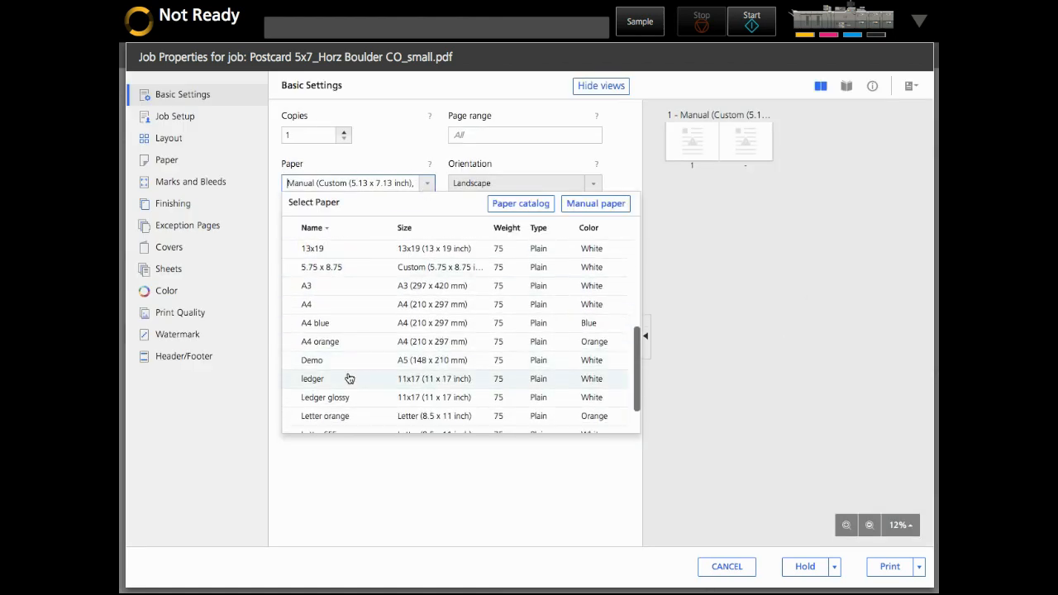
{"action": "left_click", "coordinate": [361, 373]}
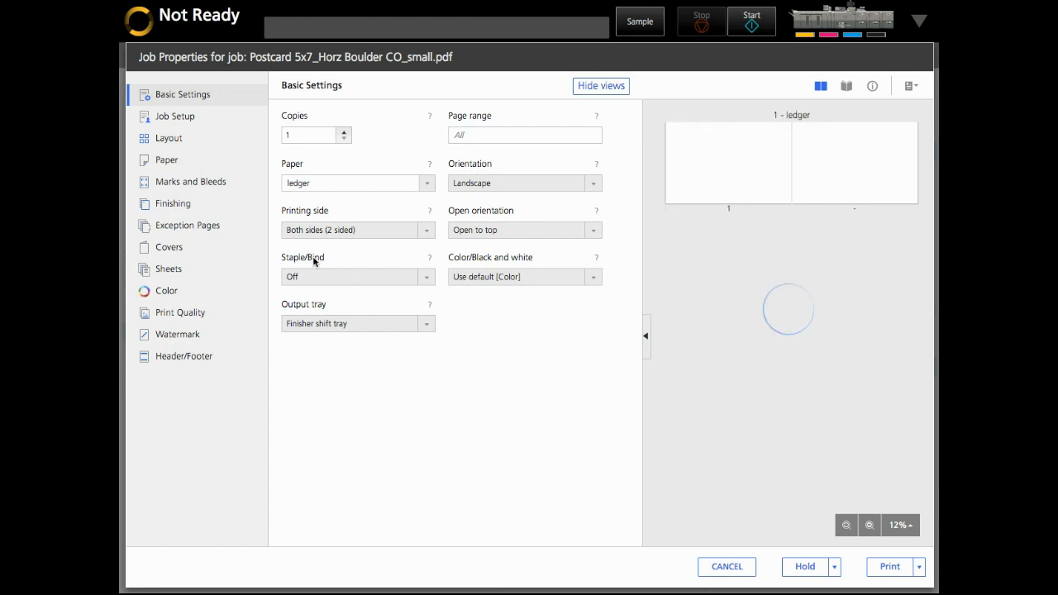
Step: Set the postcard layout's Reduce/Enlarge option to Off and its image alignment to Center, and enlarge the preview
{"action": "left_click", "coordinate": [190, 141]}
{"action": "left_click", "coordinate": [372, 323]}
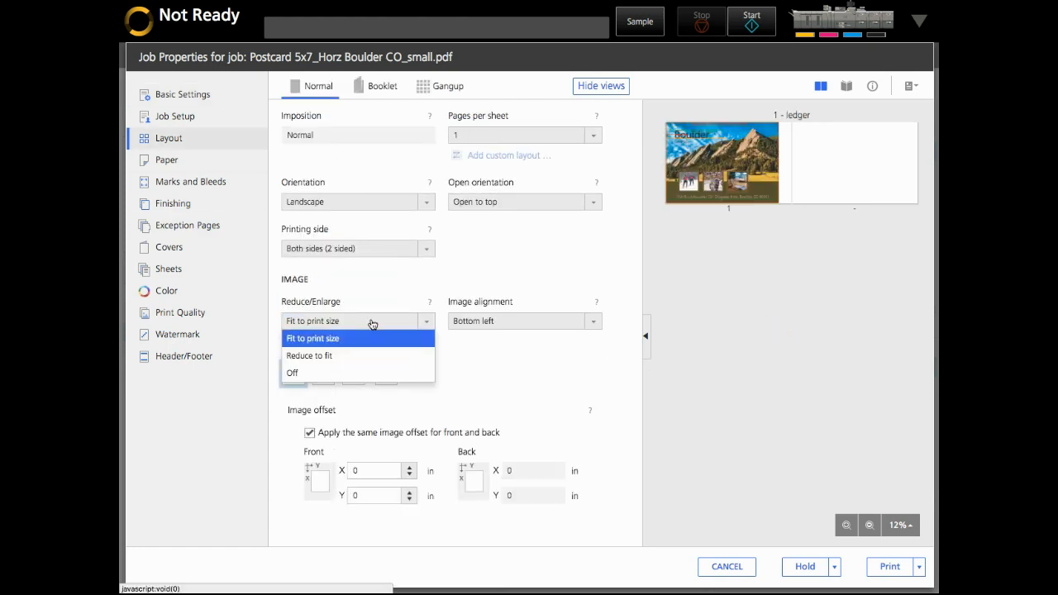
{"action": "left_click", "coordinate": [314, 372]}
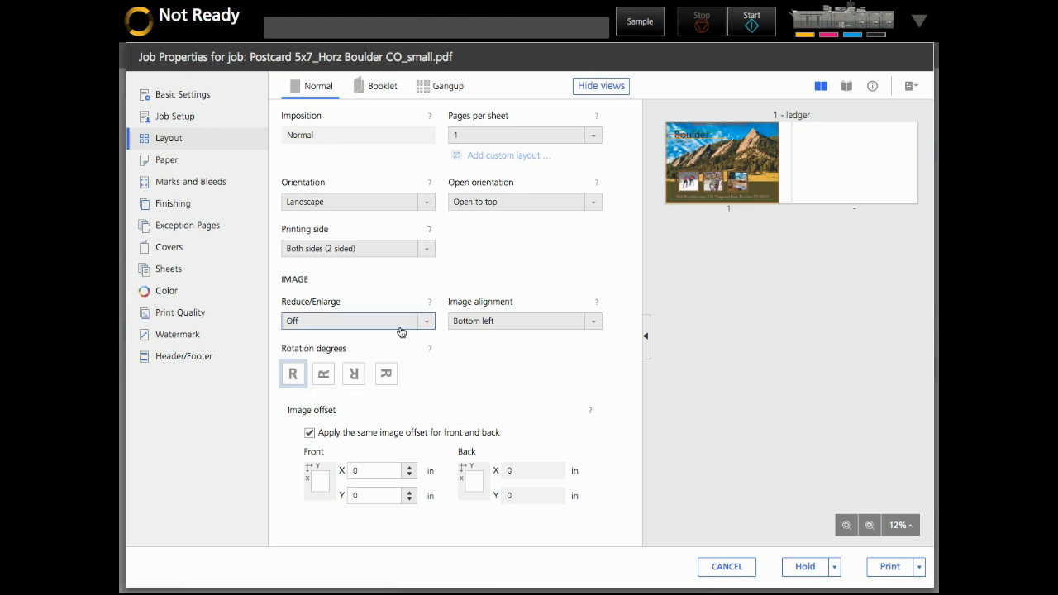
{"action": "left_click", "coordinate": [491, 322]}
{"action": "left_click", "coordinate": [484, 339]}
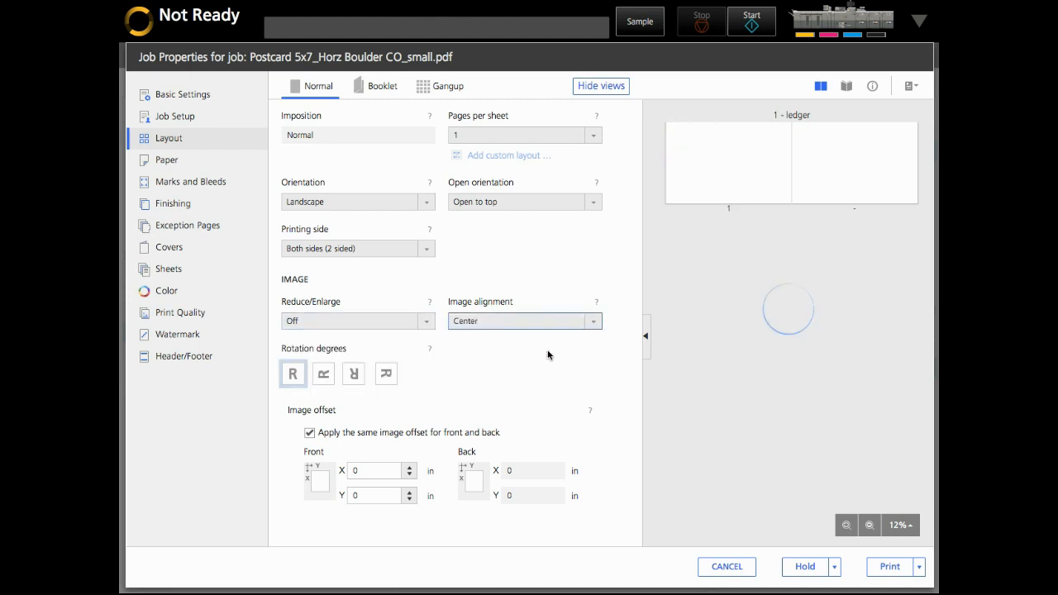
{"action": "left_click", "coordinate": [847, 526]}
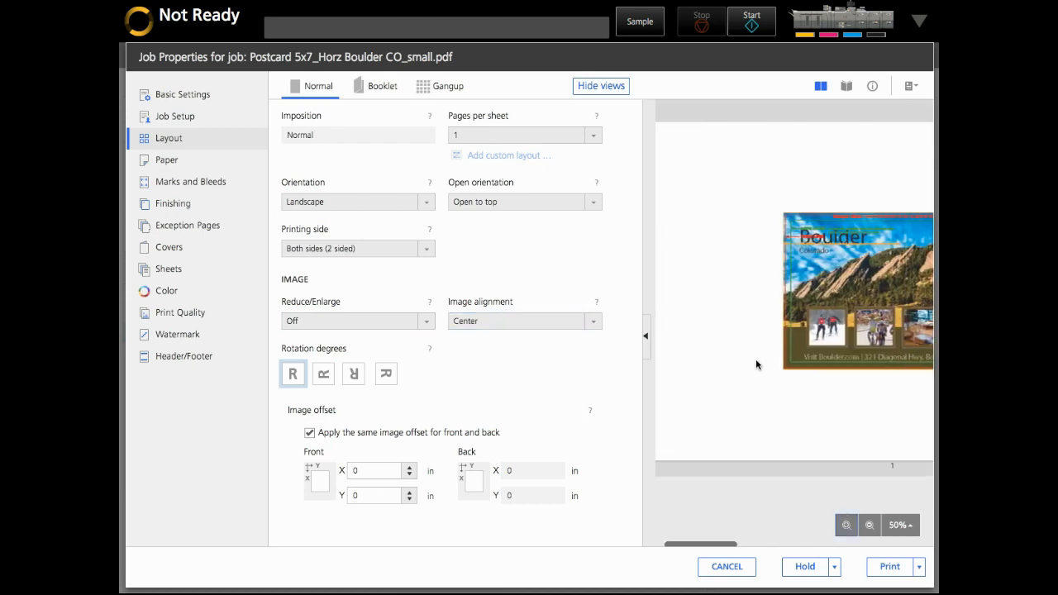
Step: Apply a Gangup layout with Repeat imposition and 4 pages per sheet to the postcard, and check the whole sheet in the preview
{"action": "left_click", "coordinate": [431, 87]}
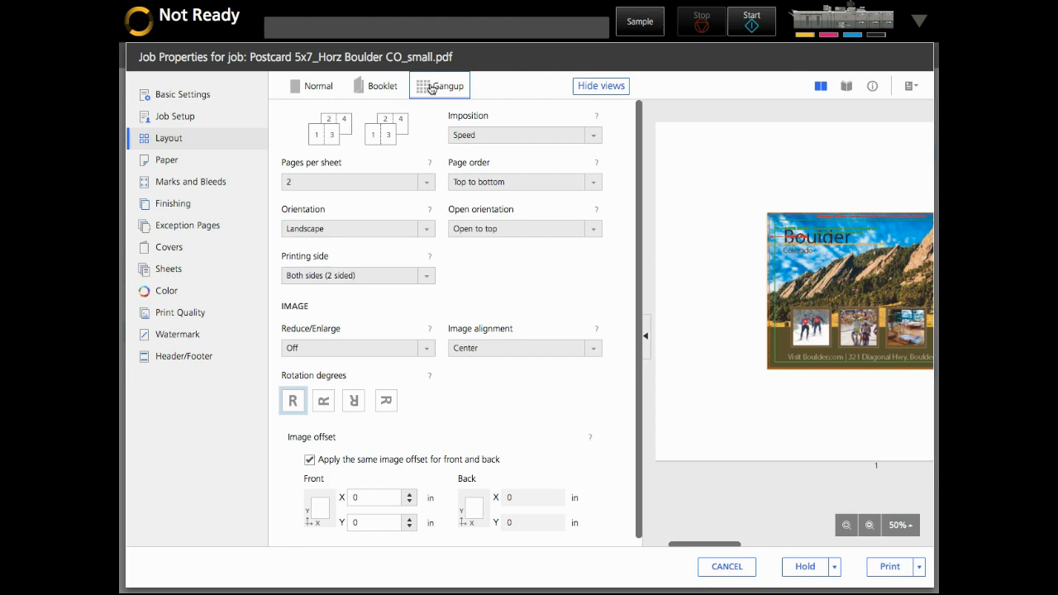
{"action": "left_click", "coordinate": [458, 136]}
{"action": "left_click", "coordinate": [461, 169]}
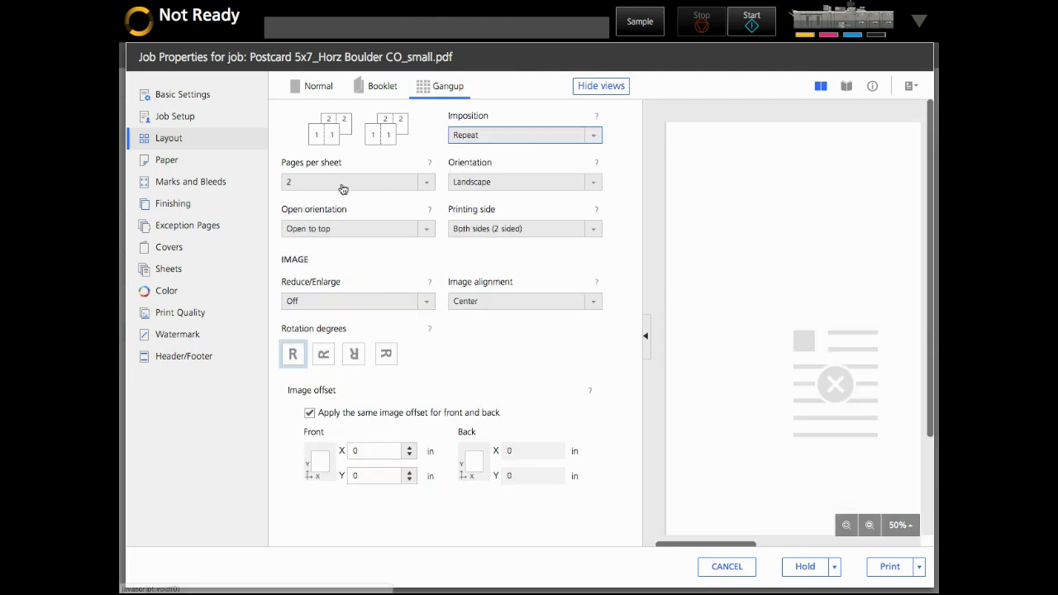
{"action": "left_click", "coordinate": [330, 185]}
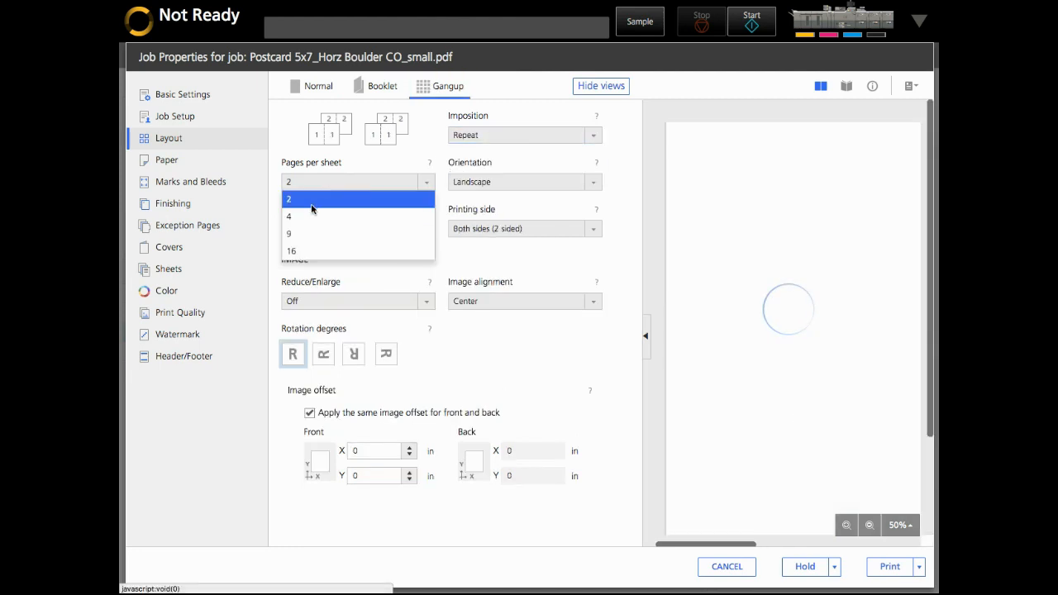
{"action": "left_click", "coordinate": [328, 212]}
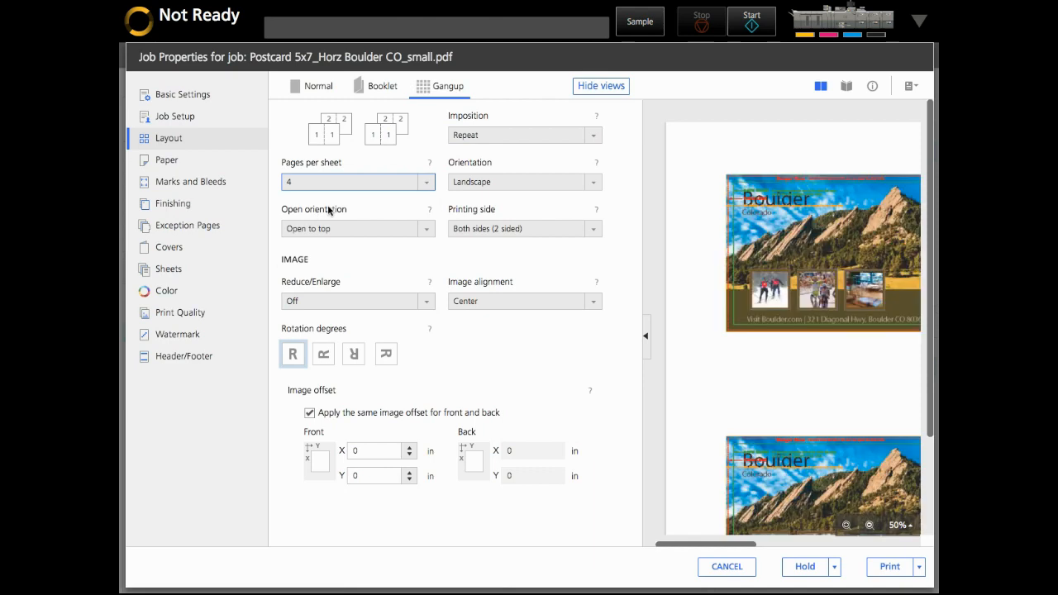
{"action": "left_click", "coordinate": [870, 525]}
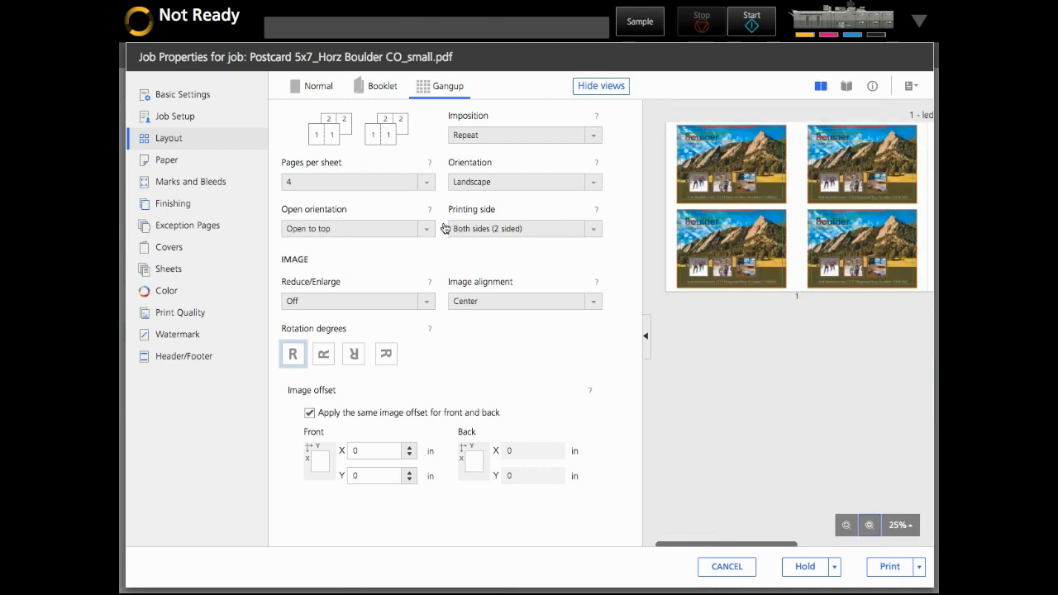
Step: Enable the postcard's margin/gutter settings and set a custom finished size of 7 in wide by 5 in high
{"action": "left_click", "coordinate": [161, 182]}
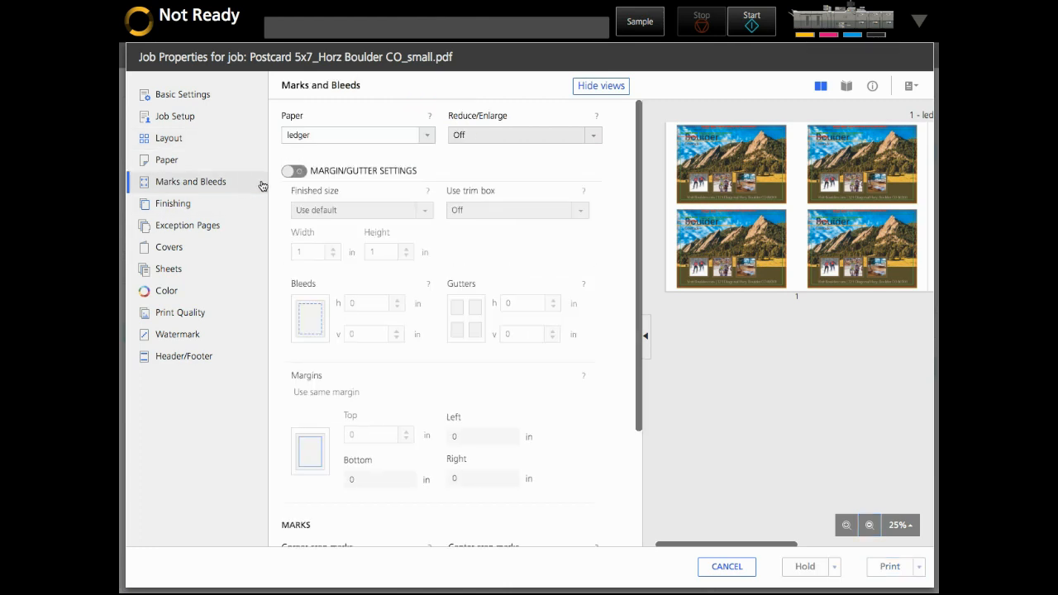
{"action": "left_click", "coordinate": [296, 171]}
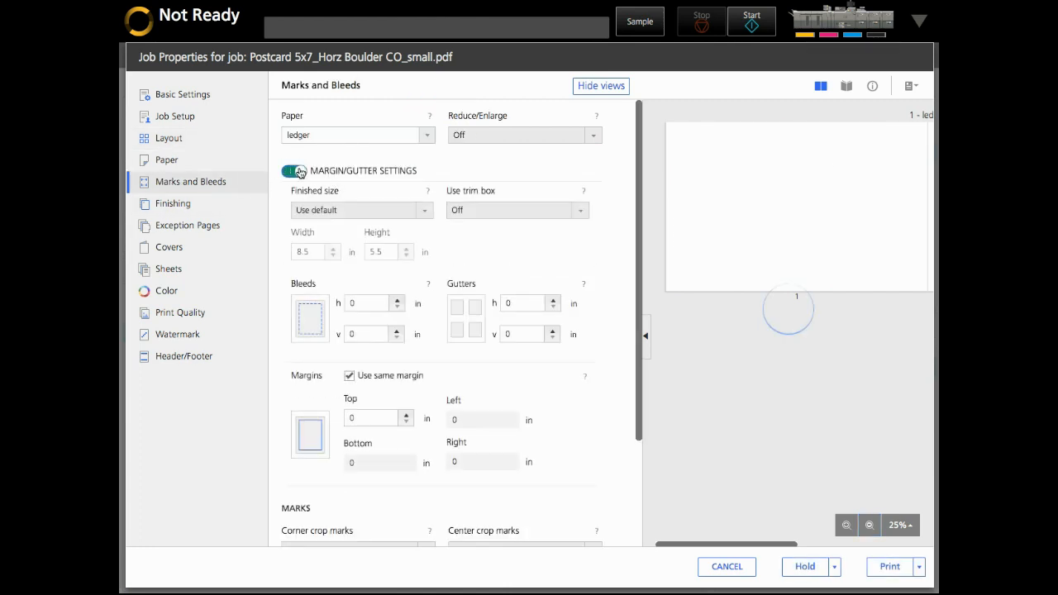
{"action": "left_click", "coordinate": [334, 210]}
{"action": "left_click", "coordinate": [310, 244]}
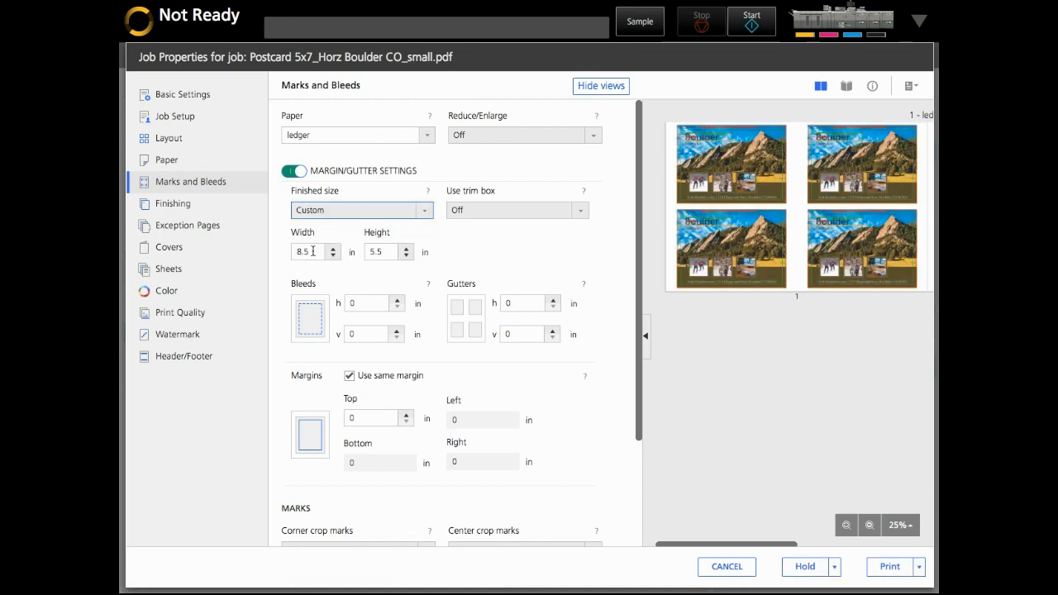
{"action": "left_click_drag", "start_coordinate": [313, 251], "coordinate": [288, 253]}
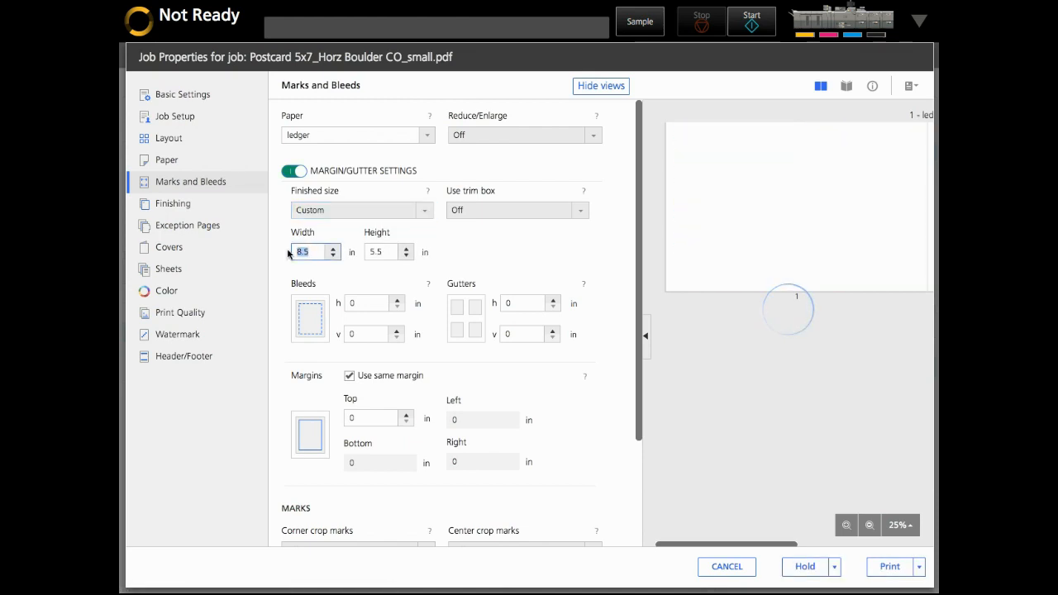
{"action": "type", "text": "7"}
{"action": "key", "text": "Tab"}
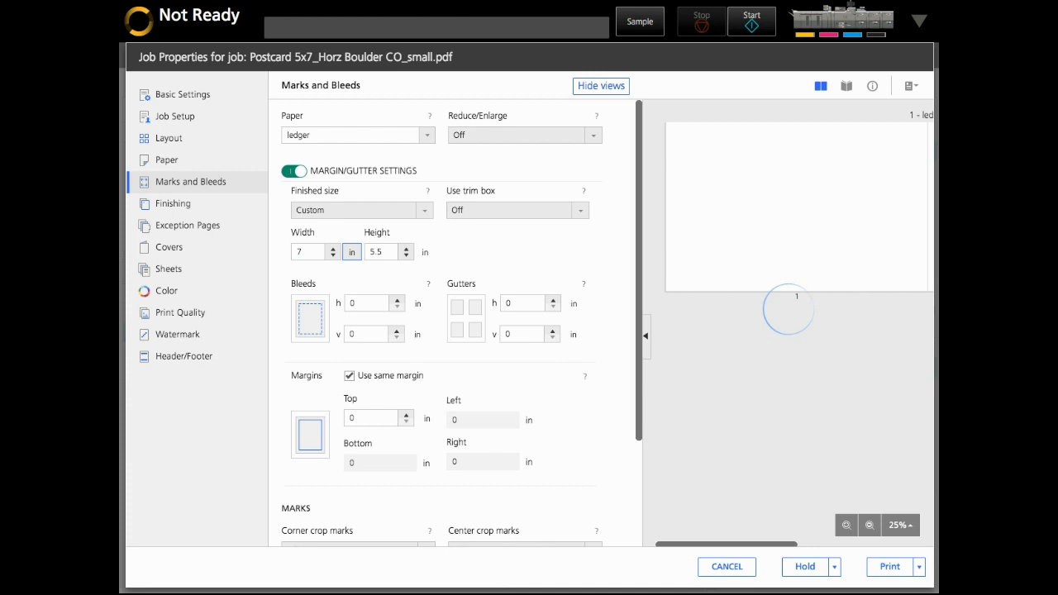
{"action": "key", "text": "Tab"}
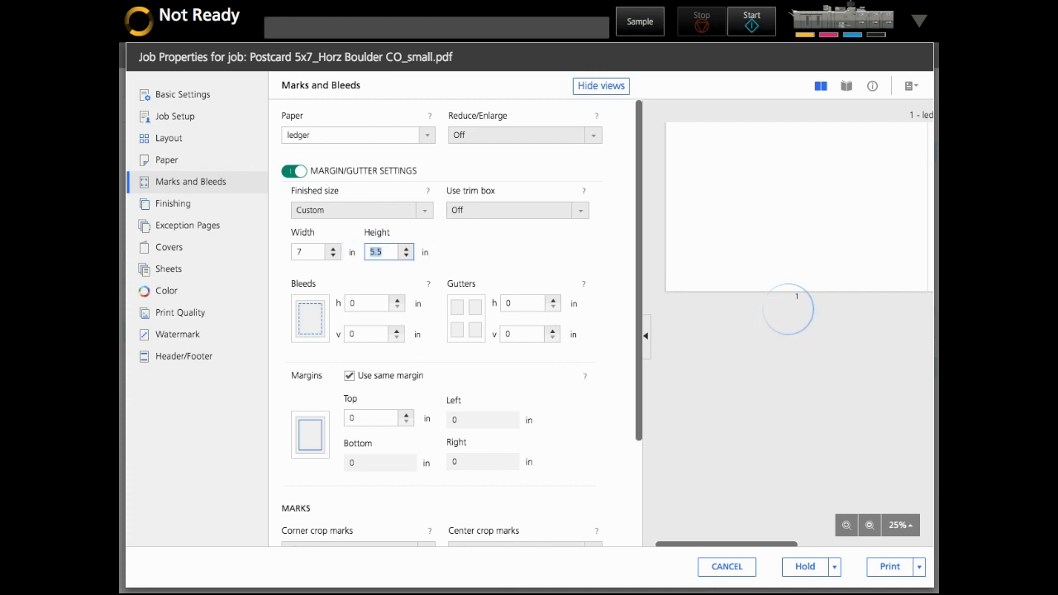
{"action": "type", "text": "5"}
{"action": "key", "text": "Tab"}
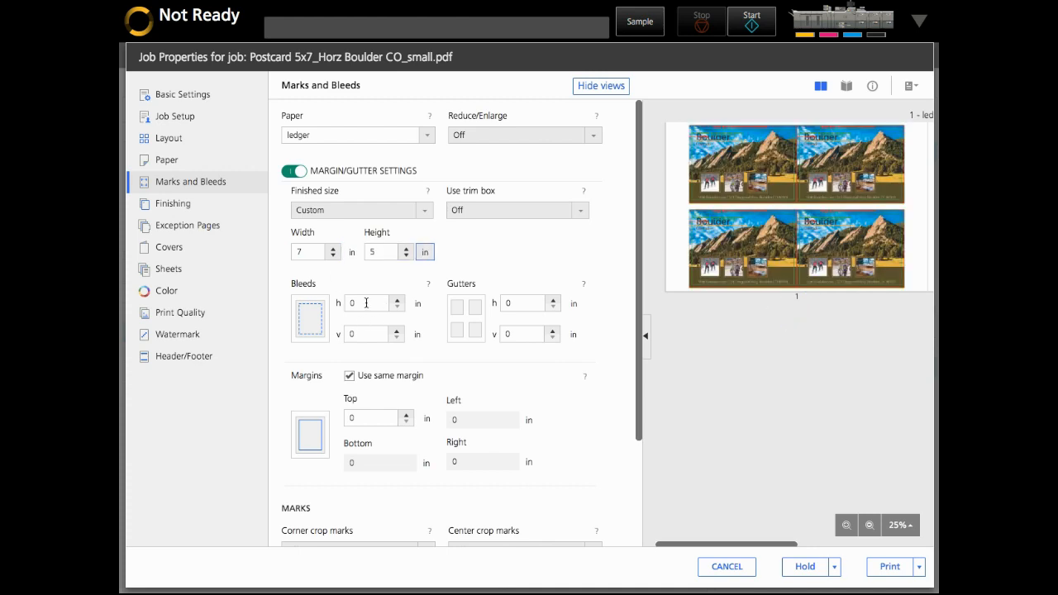
Step: Set the horizontal and vertical bleeds to 0.06 in and check the postcards in the enlarged preview
{"action": "left_click_drag", "start_coordinate": [367, 303], "coordinate": [342, 302]}
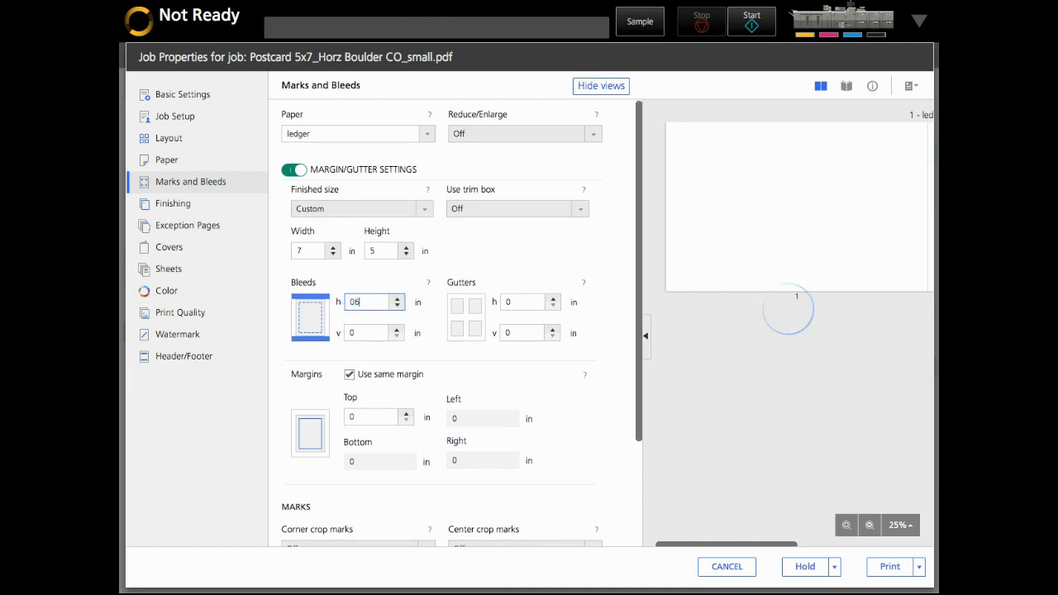
{"action": "key", "text": "Tab"}
{"action": "key", "text": "shift+Tab"}
{"action": "type", "text": ".06"}
{"action": "key", "text": "Tab"}
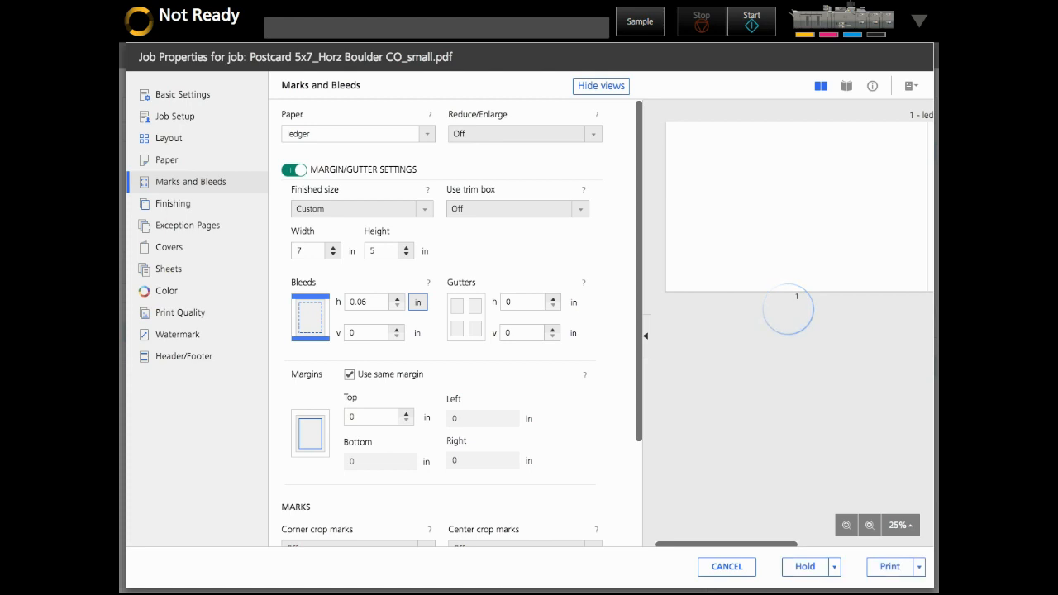
{"action": "key", "text": "Tab"}
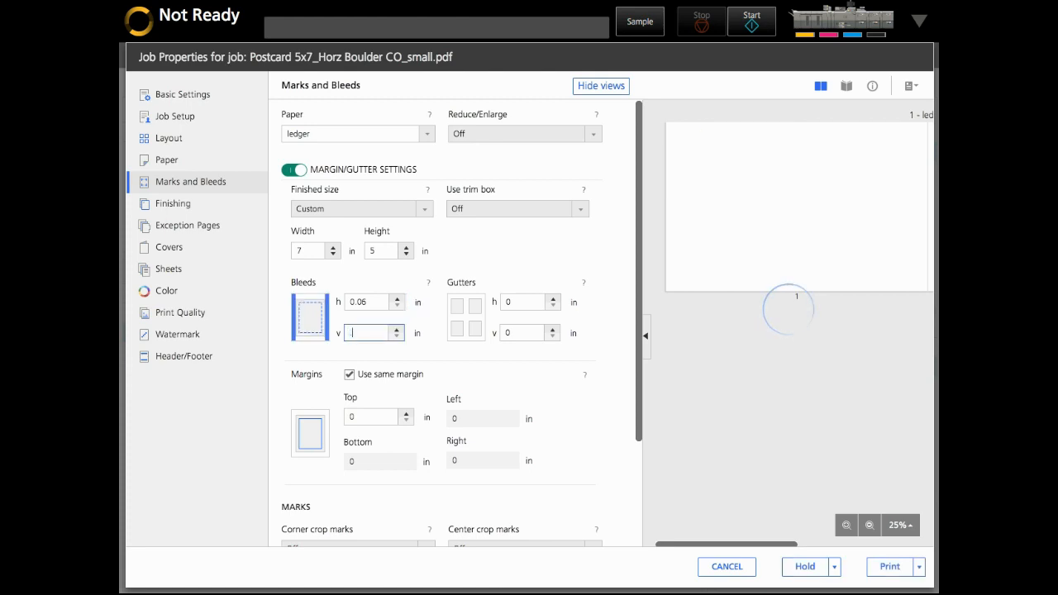
{"action": "key", "text": "Tab"}
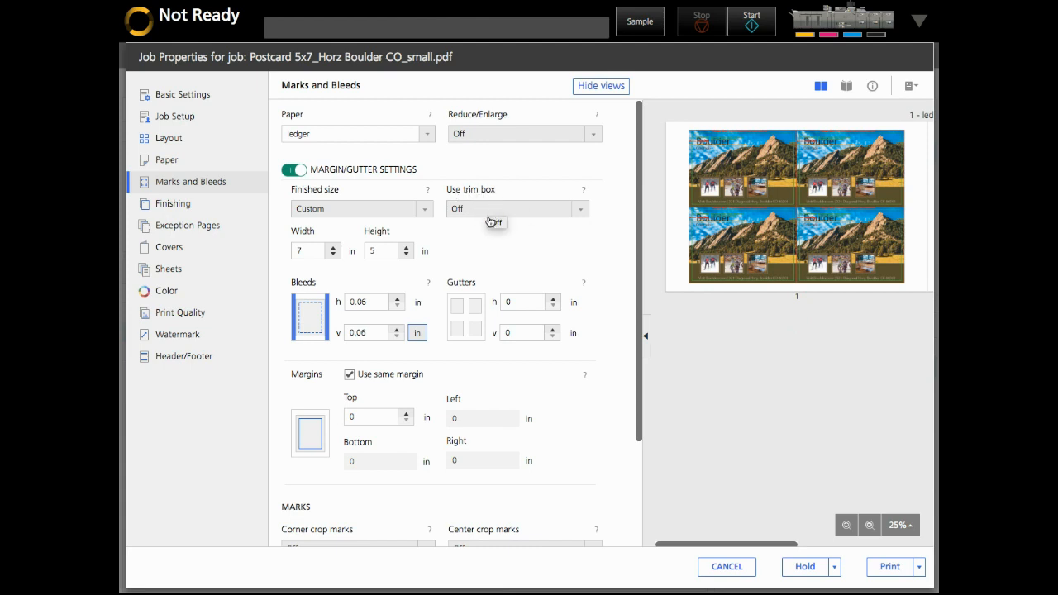
{"action": "left_click", "coordinate": [847, 526]}
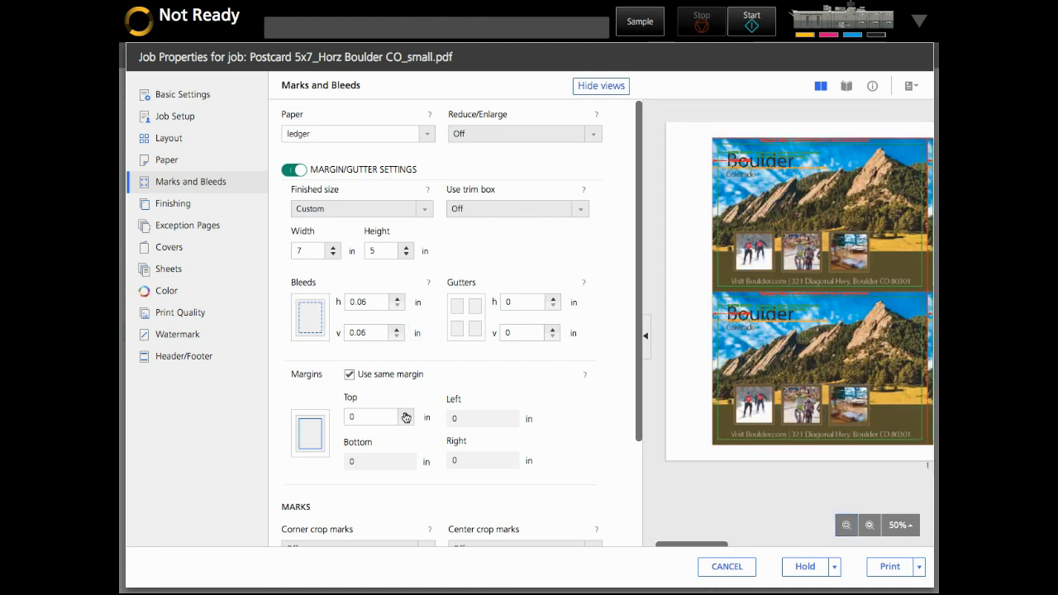
Step: Set the postcard's margins to 0.2 in on all sides and turn on corner and center crop marks for the front side
{"action": "left_click", "coordinate": [407, 415]}
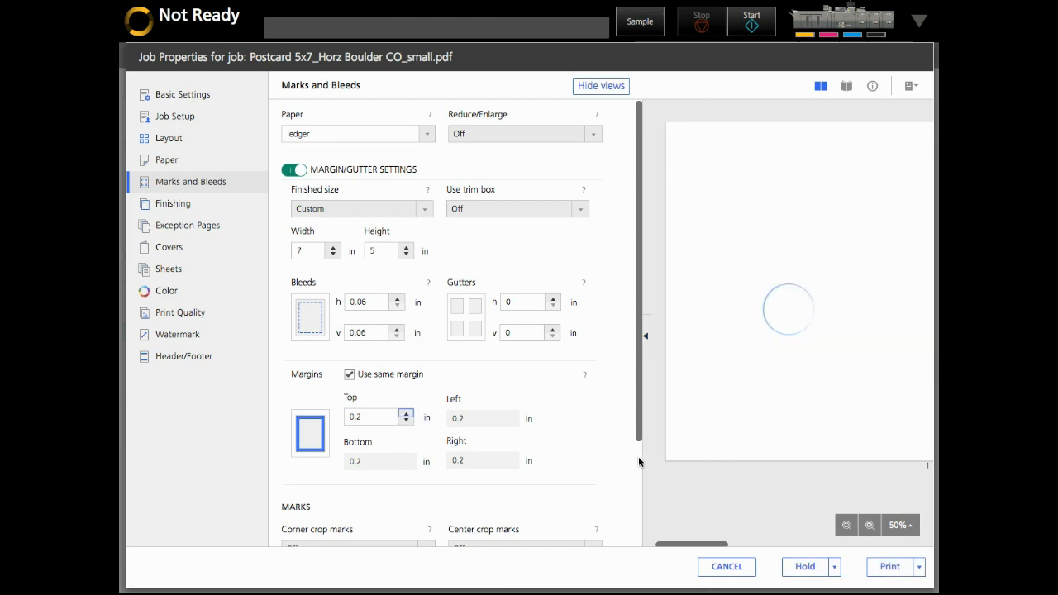
{"action": "scroll", "coordinate": [639, 461], "scroll_direction": "down", "scroll_amount": 3}
{"action": "left_click", "coordinate": [335, 411]}
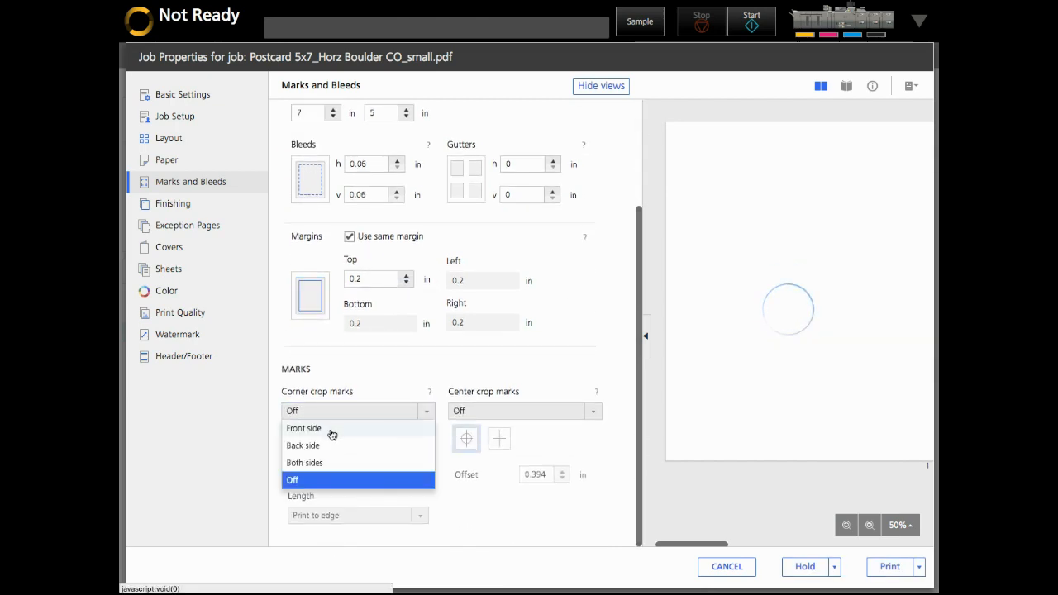
{"action": "left_click", "coordinate": [332, 430]}
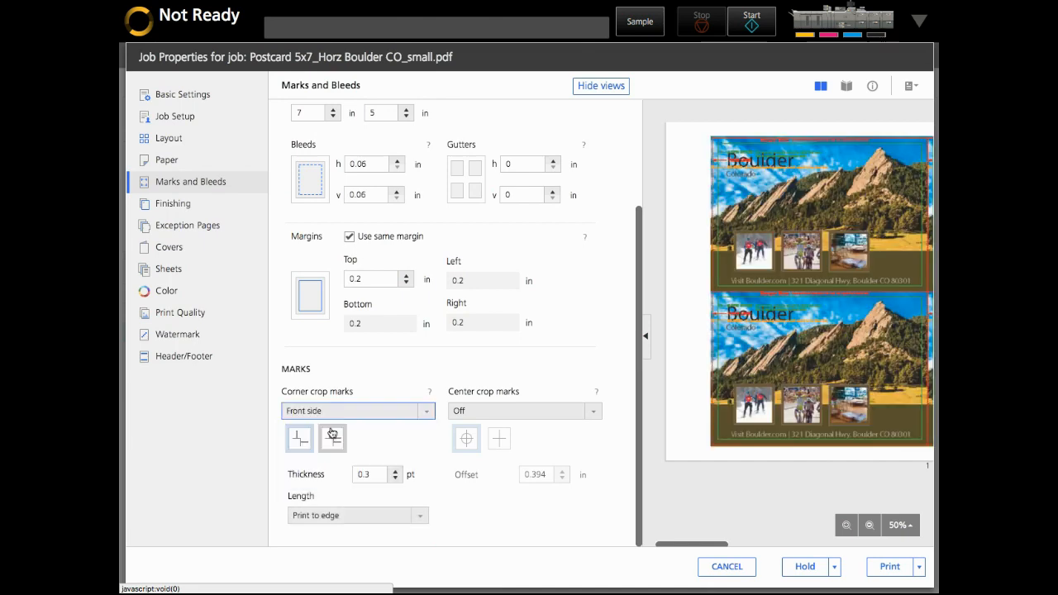
{"action": "left_click", "coordinate": [478, 413]}
{"action": "left_click", "coordinate": [474, 427]}
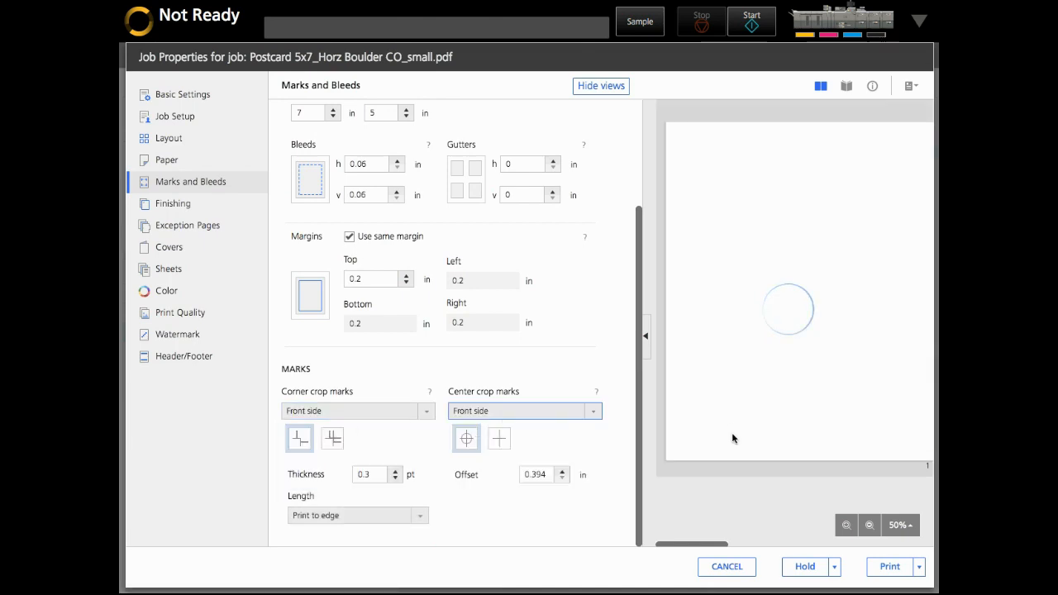
Step: Examine the crop marks around the ganged postcards in the widened preview at 75% zoom
{"action": "left_click", "coordinate": [647, 337]}
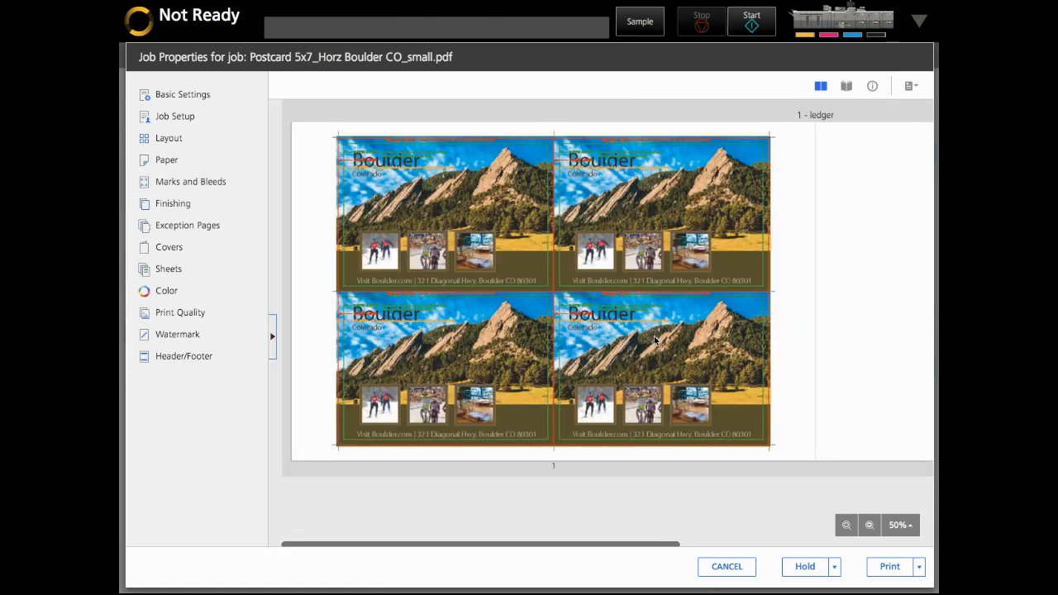
{"action": "left_click", "coordinate": [844, 524]}
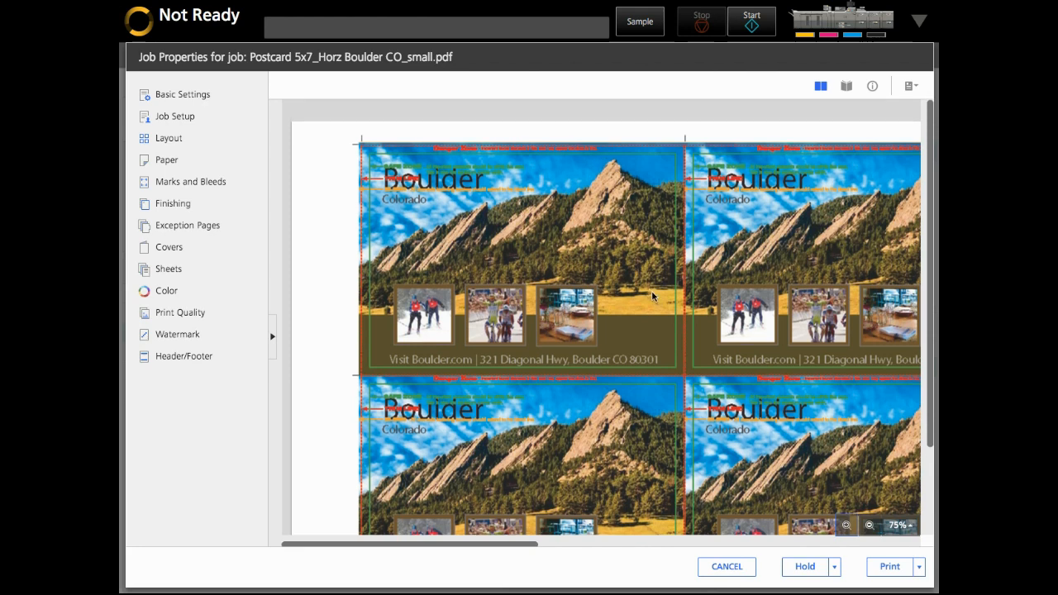
{"action": "scroll", "coordinate": [643, 334], "scroll_direction": "down", "scroll_amount": 1}
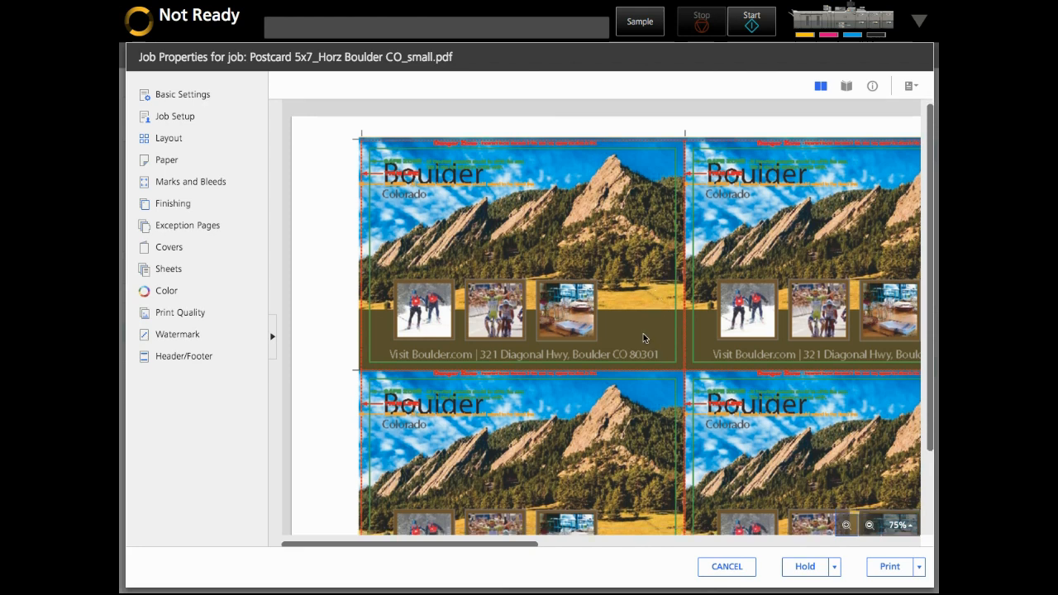
Step: Add a 0.2 in horizontal gutter and a vertical gutter between the postcards, and close the job properties without saving after checking the preview
{"action": "left_click", "coordinate": [273, 339]}
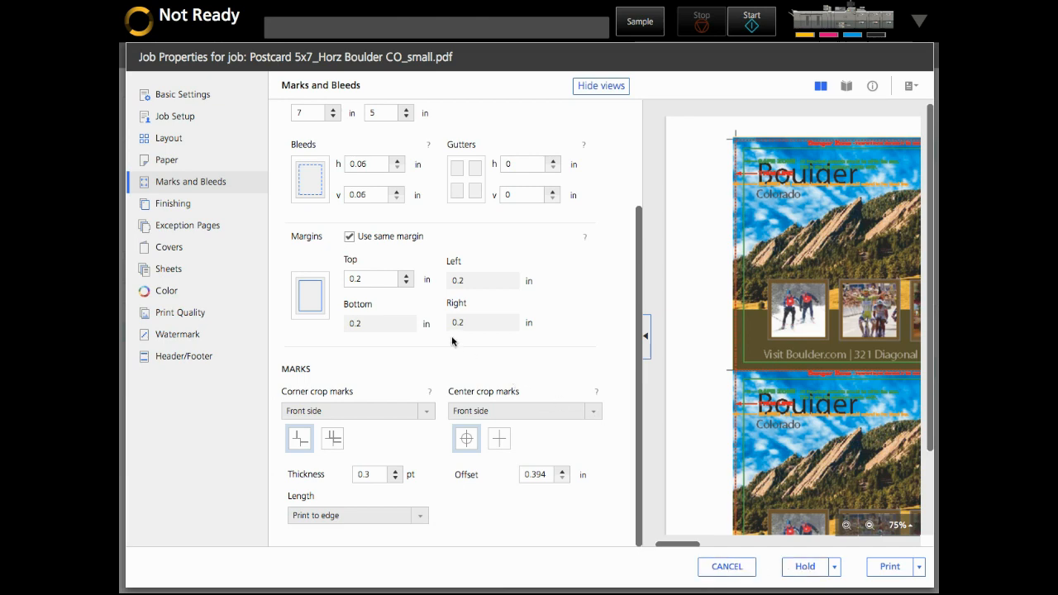
{"action": "left_click", "coordinate": [553, 161]}
{"action": "left_click", "coordinate": [552, 161]}
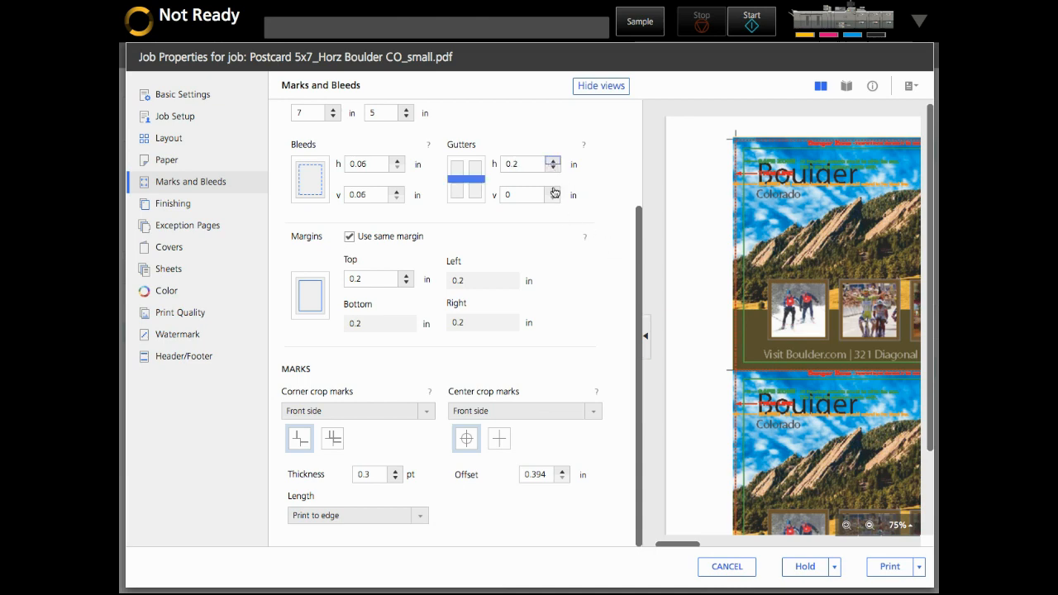
{"action": "left_click", "coordinate": [552, 191]}
{"action": "left_click", "coordinate": [552, 191]}
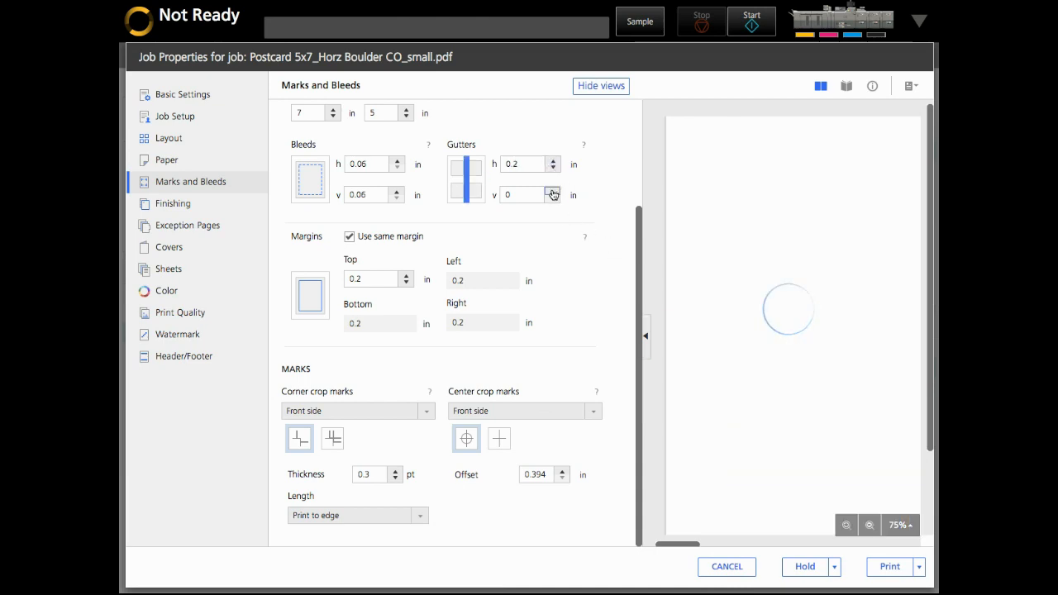
{"action": "left_click", "coordinate": [645, 336]}
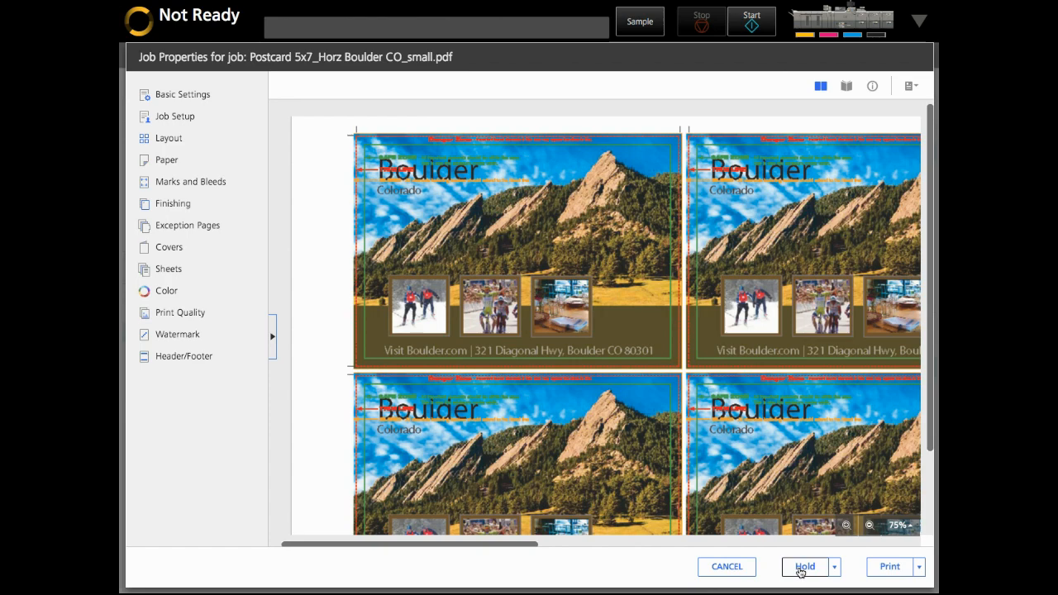
{"action": "left_click", "coordinate": [729, 567]}
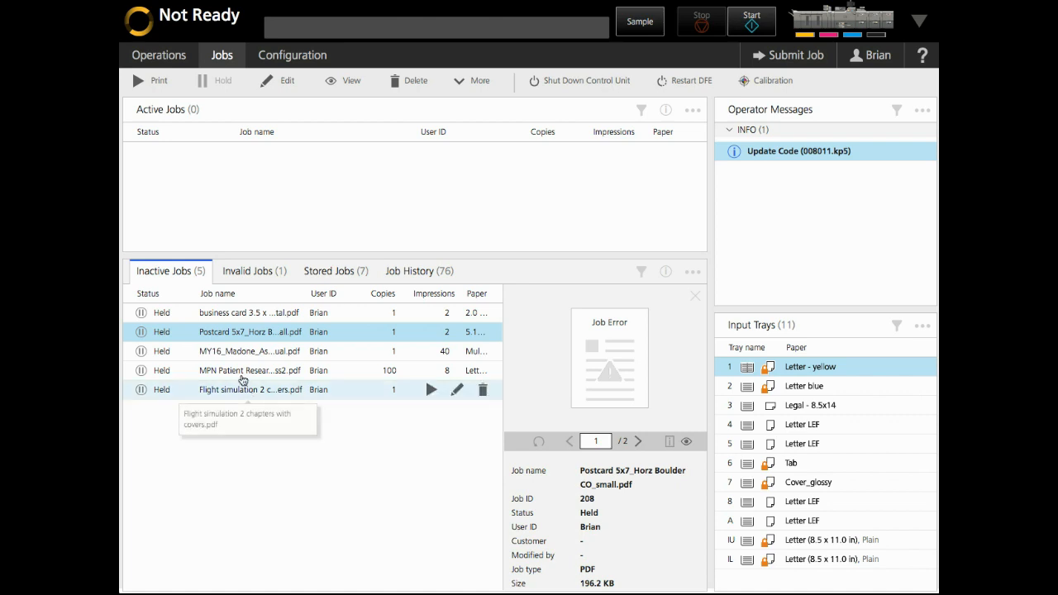
Step: Open the job properties of MPN Patient Research Report_Vol1_Iss2.pdf and set its paper to ledger
{"action": "left_click", "coordinate": [241, 372]}
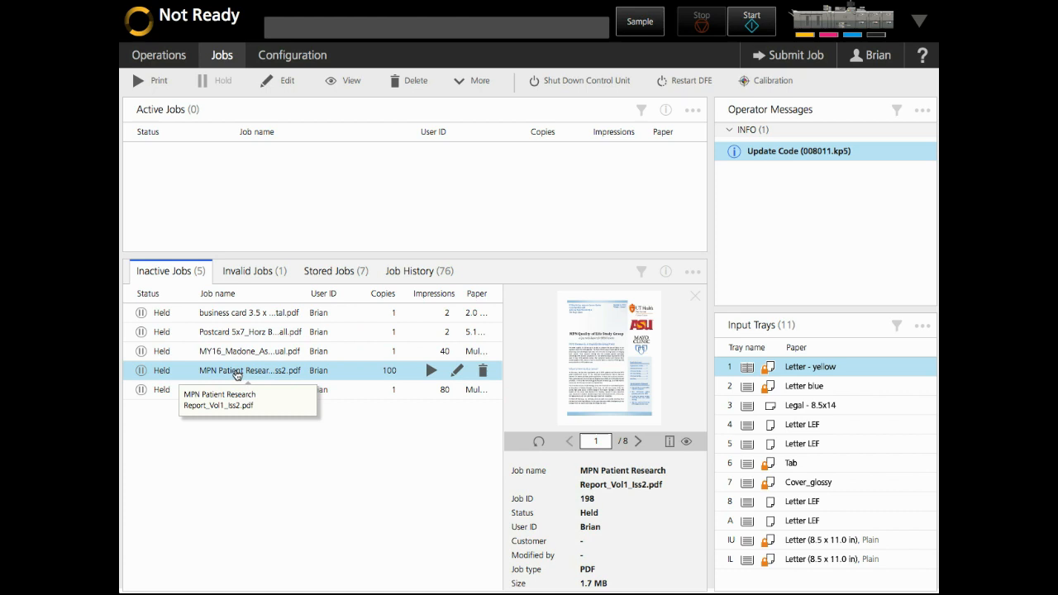
{"action": "double_click", "coordinate": [237, 374]}
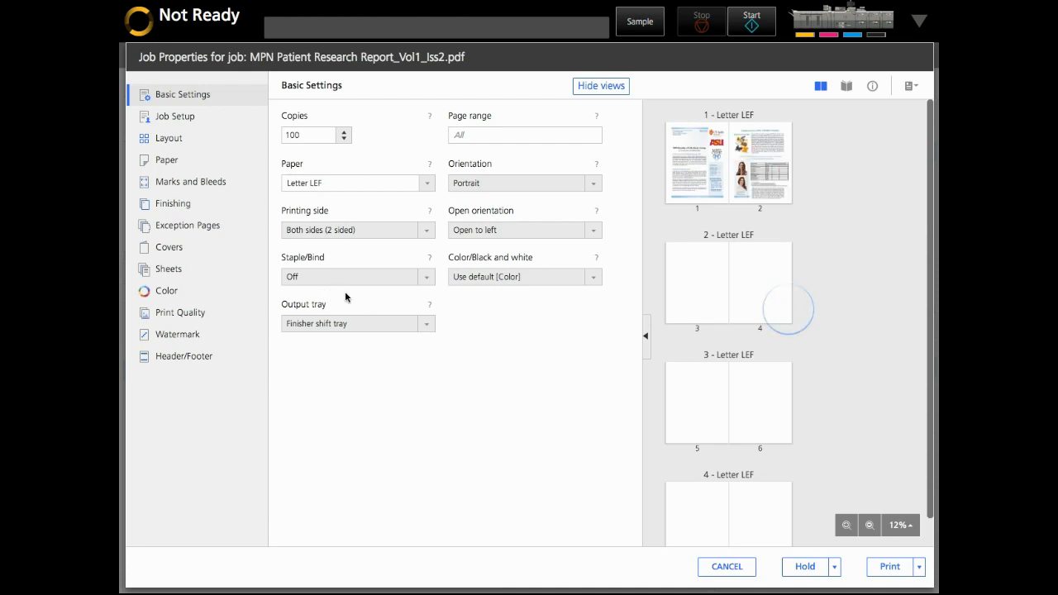
{"action": "left_click", "coordinate": [427, 183]}
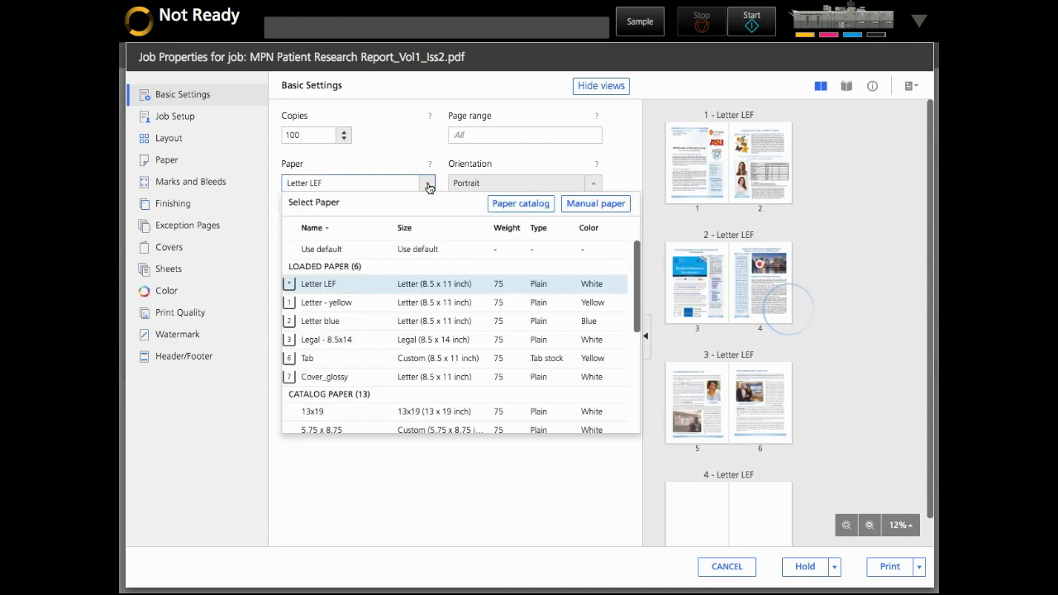
{"action": "scroll", "coordinate": [356, 340], "scroll_direction": "down", "scroll_amount": 5}
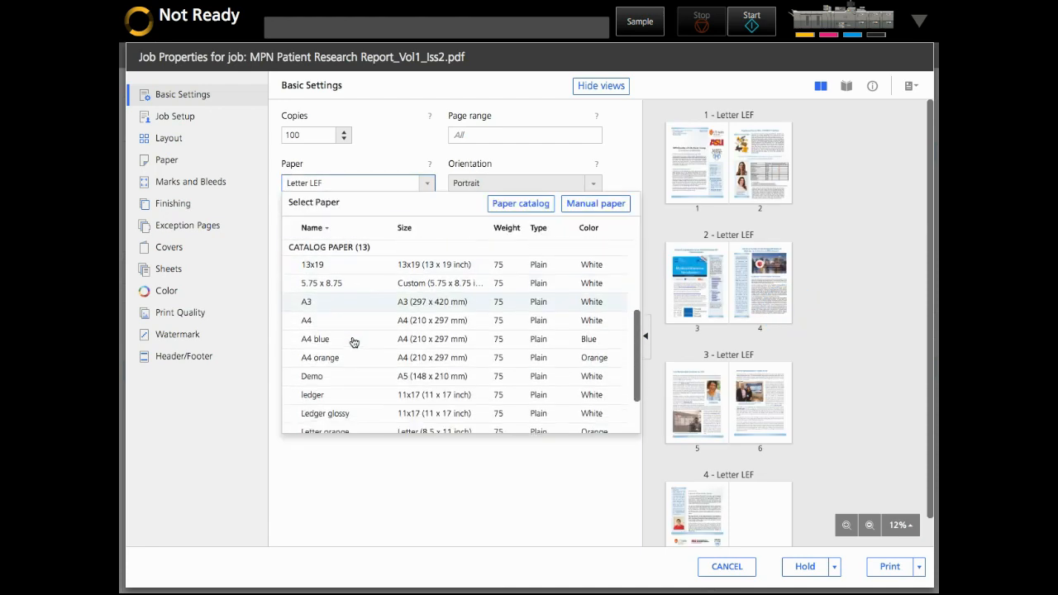
{"action": "left_click", "coordinate": [340, 373]}
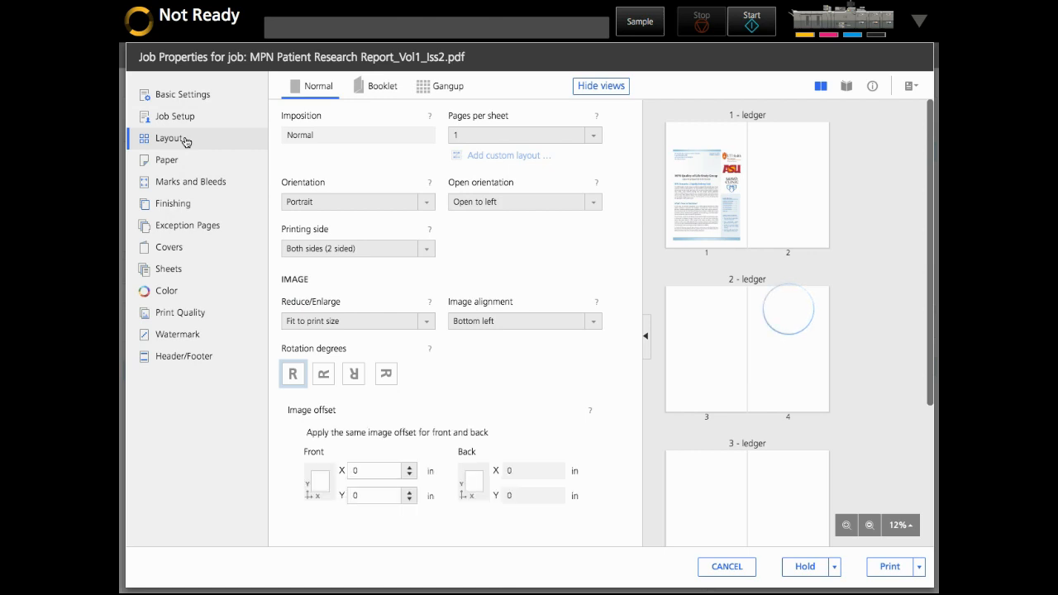
Step: Apply a Gangup layout with Speed imposition and 2 pages per sheet to the report, and show page numbers in the preview
{"action": "left_click", "coordinate": [446, 88]}
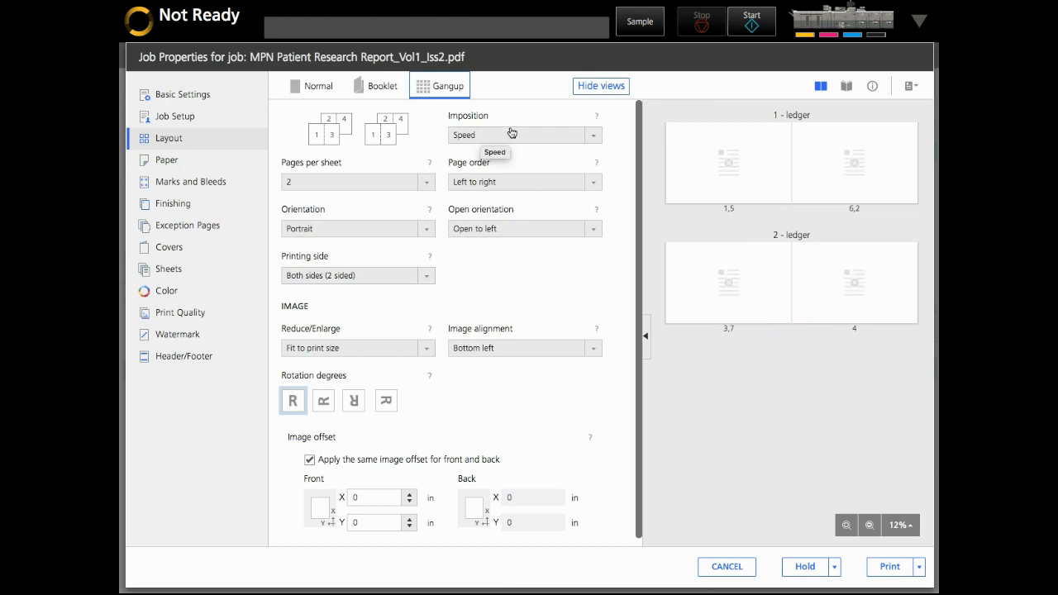
{"action": "left_click", "coordinate": [736, 183]}
{"action": "left_click", "coordinate": [911, 85]}
{"action": "left_click", "coordinate": [889, 109]}
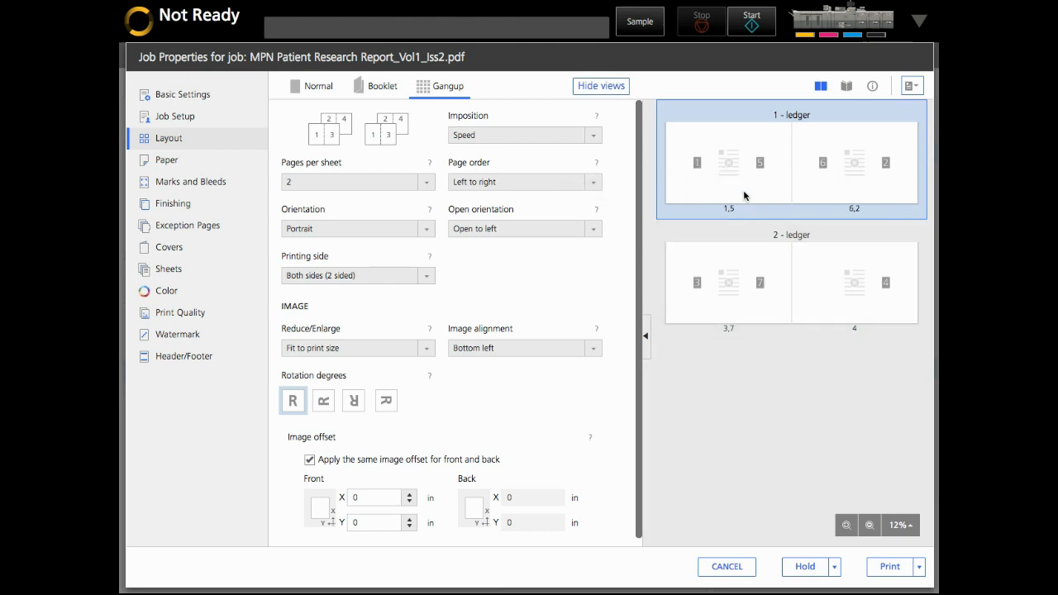
Step: Examine the Speed imposition page order across both ledger sheets in the widened preview, and cancel the report's job properties
{"action": "left_click", "coordinate": [646, 338]}
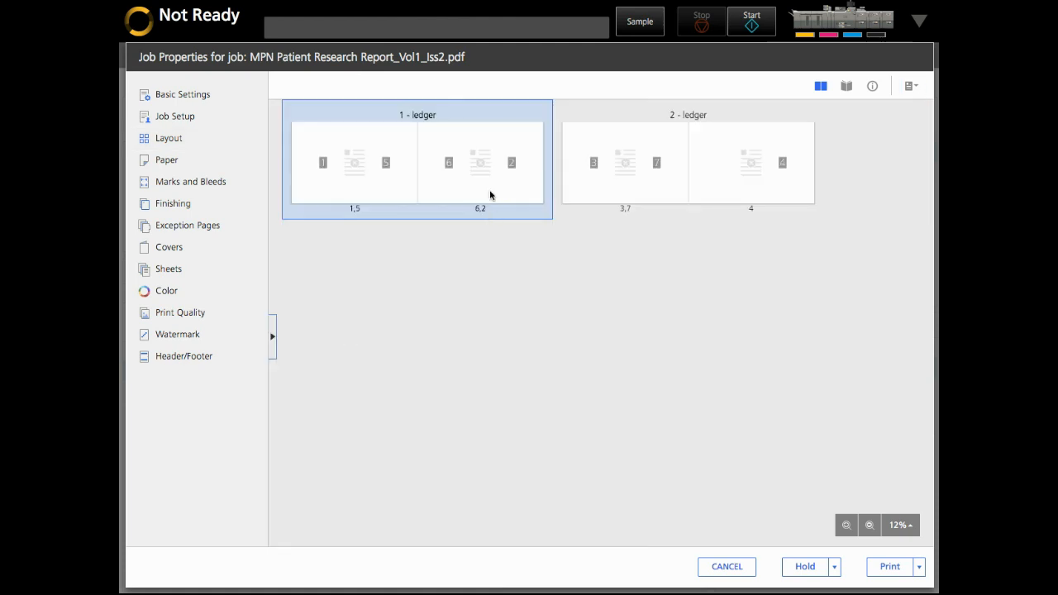
{"action": "mouse_move", "coordinate": [327, 167]}
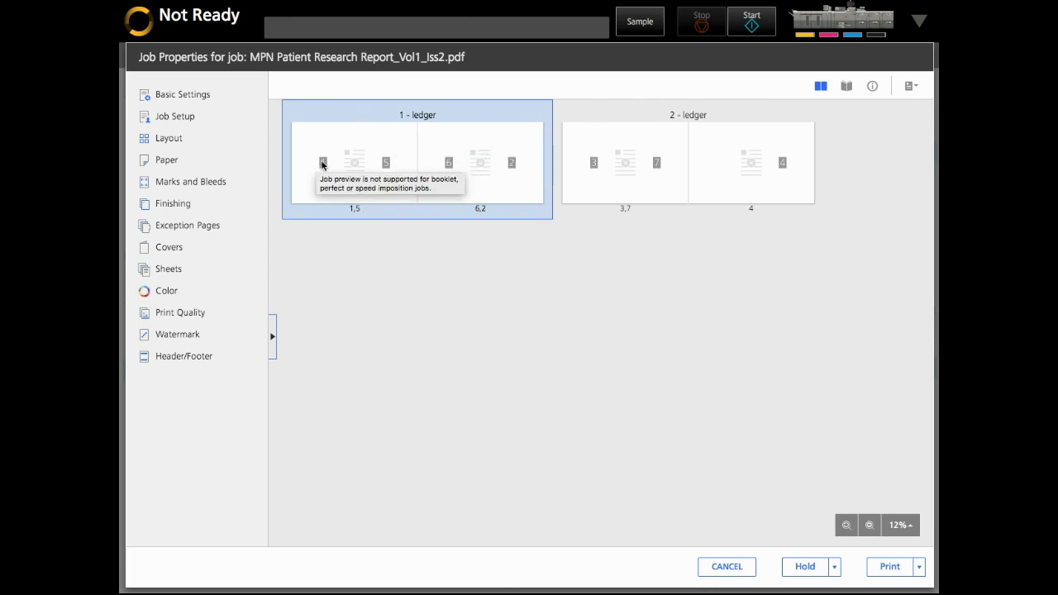
{"action": "left_click", "coordinate": [272, 330]}
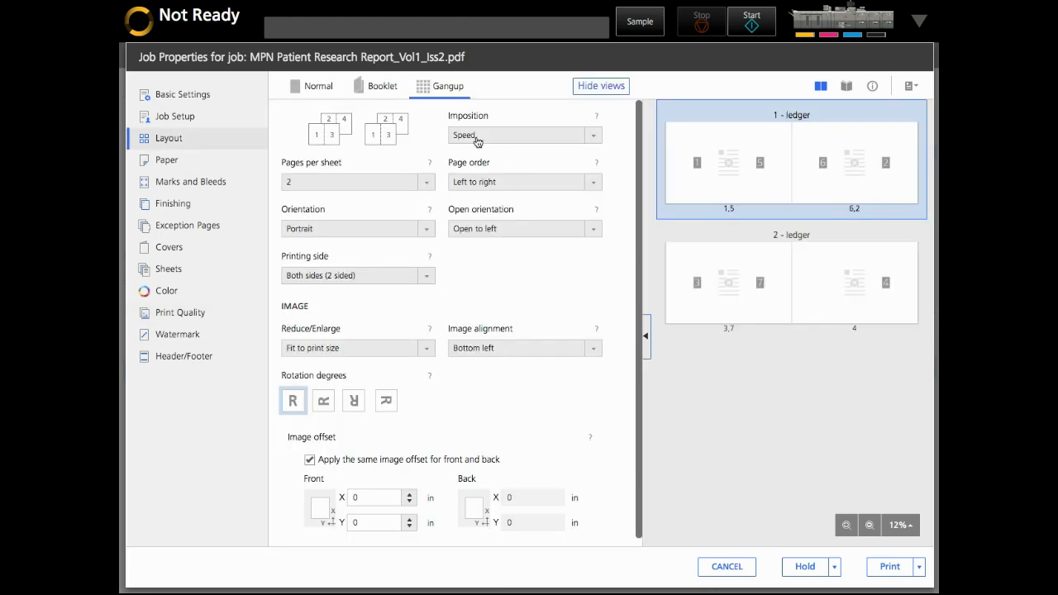
{"action": "left_click", "coordinate": [728, 568]}
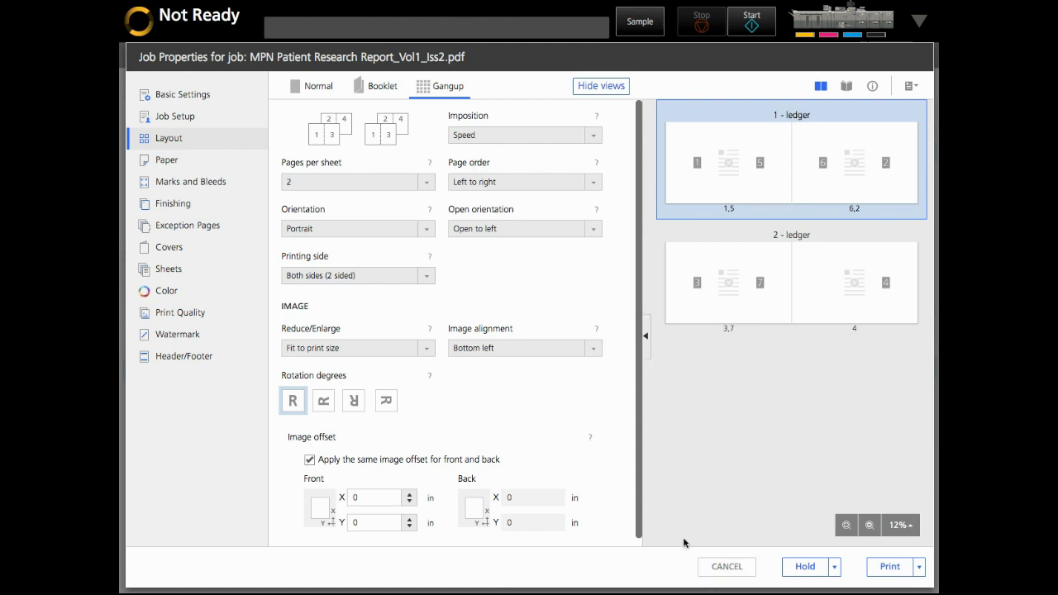